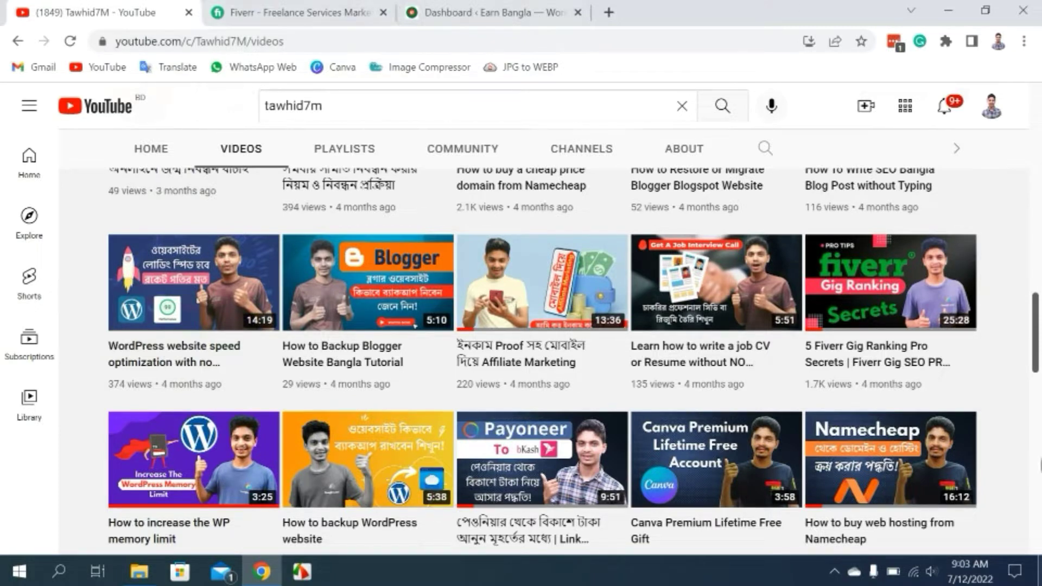
Switch from the YouTube channel's videos page to the Fiverr home page tab.
left_click(302, 12)
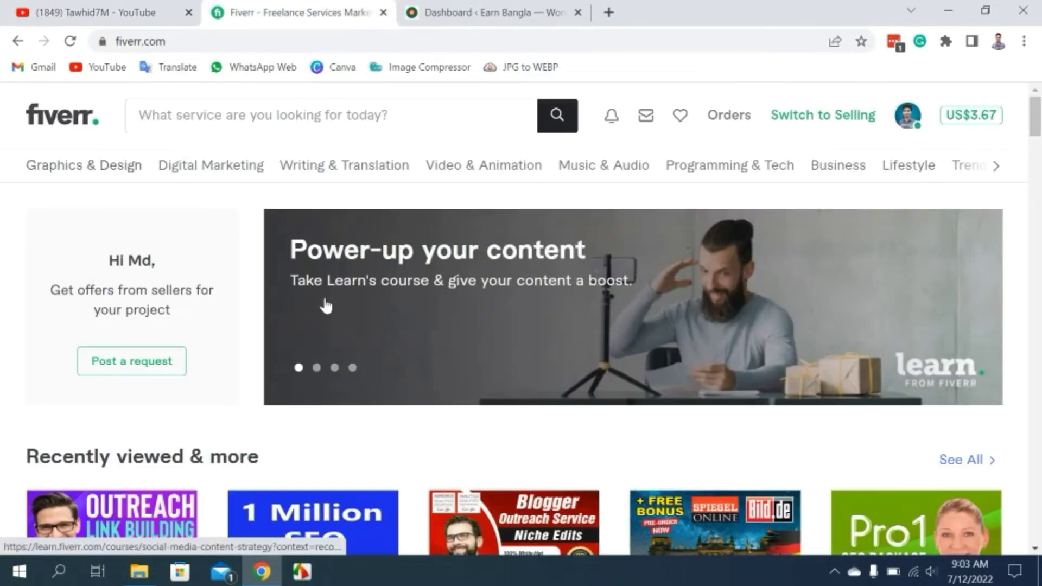
From Fiverr's 'Recently viewed & more' row, open the blogger outreach and niche edits gigs in new tabs.
scroll(408, 375, "down", 3)
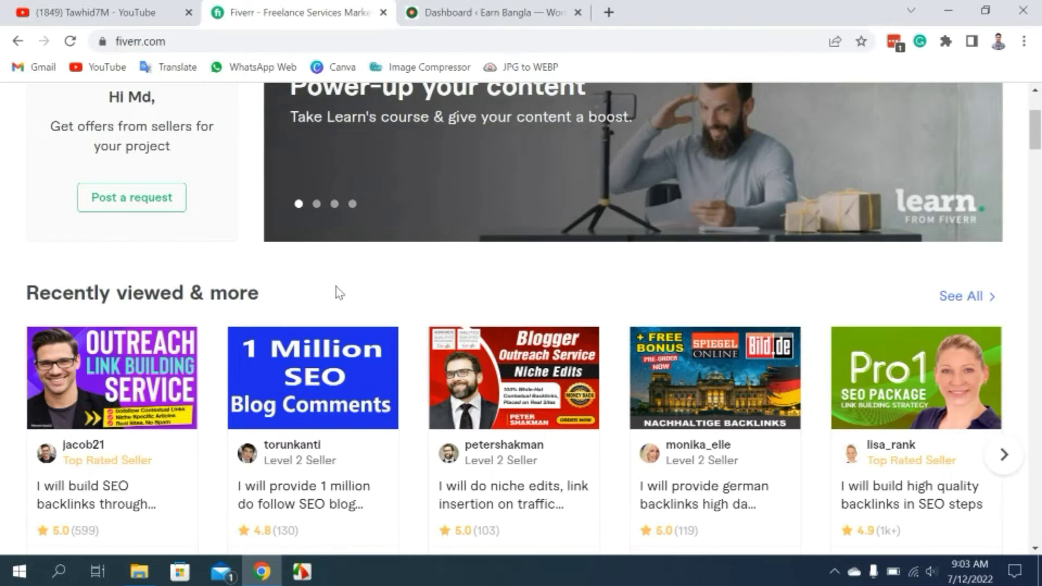
scroll(343, 298, "down", 4)
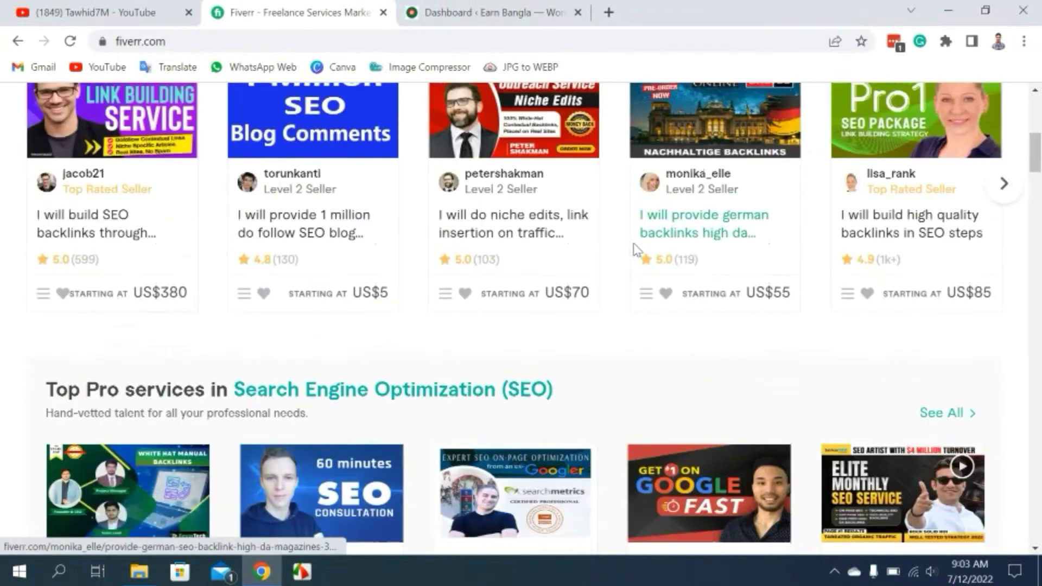
scroll(23, 374, "up", 2)
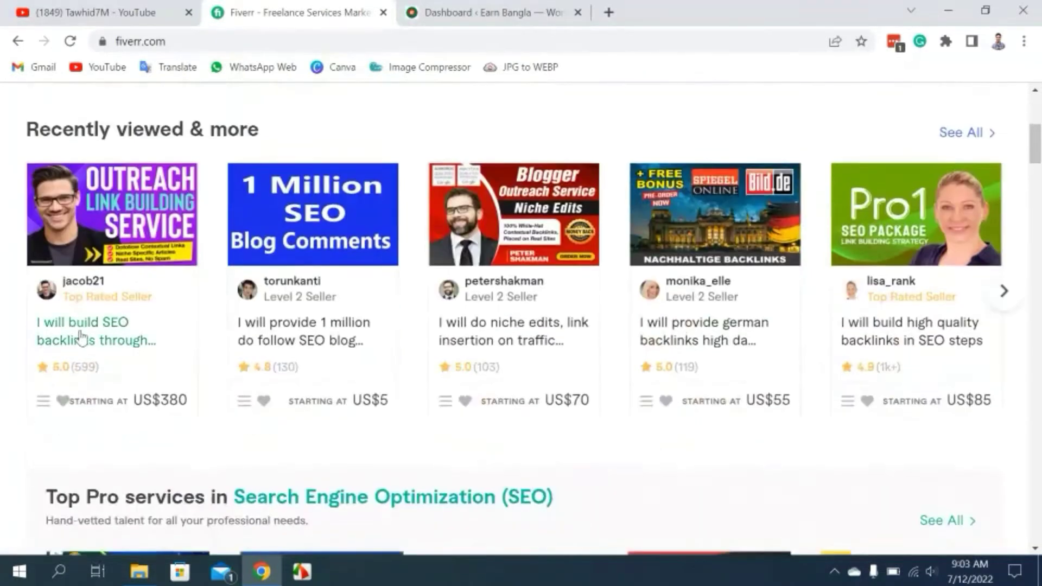
right_click(82, 333)
left_click(114, 340)
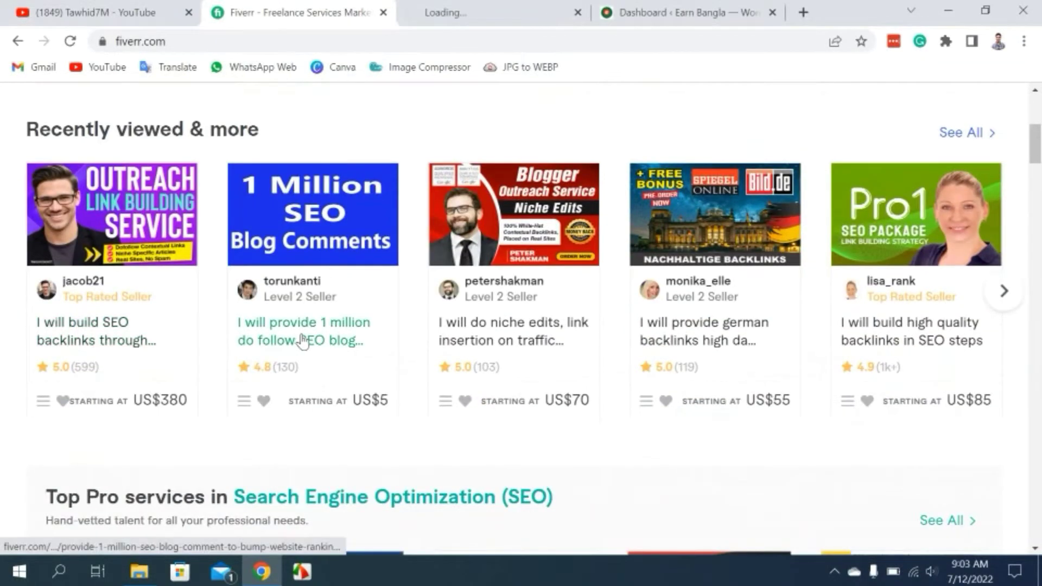
right_click(498, 323)
left_click(546, 334)
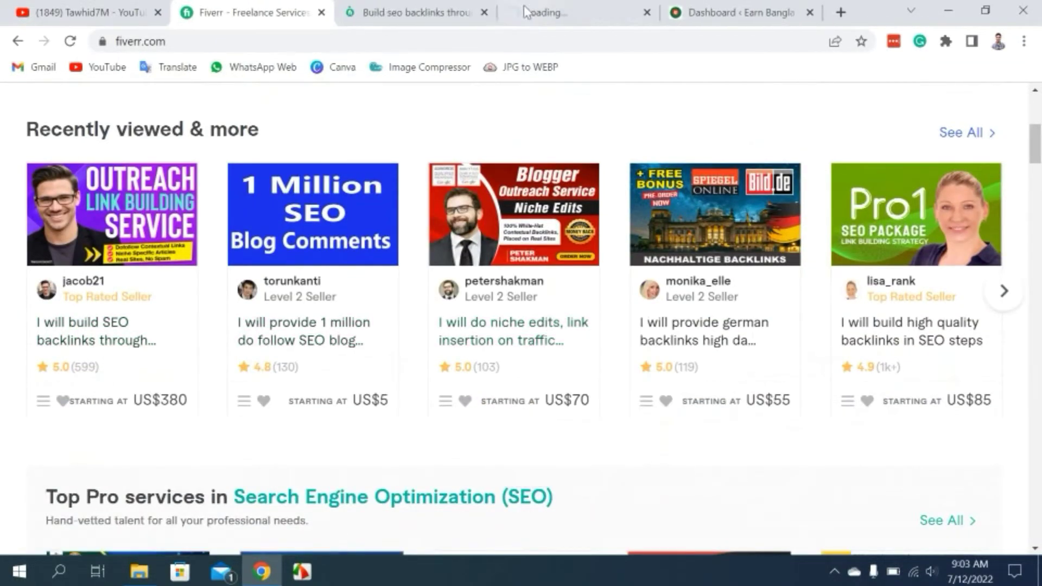
Look over the niche edits, link insertion gig page with its US$70, 10-day Basic package.
left_click(547, 11)
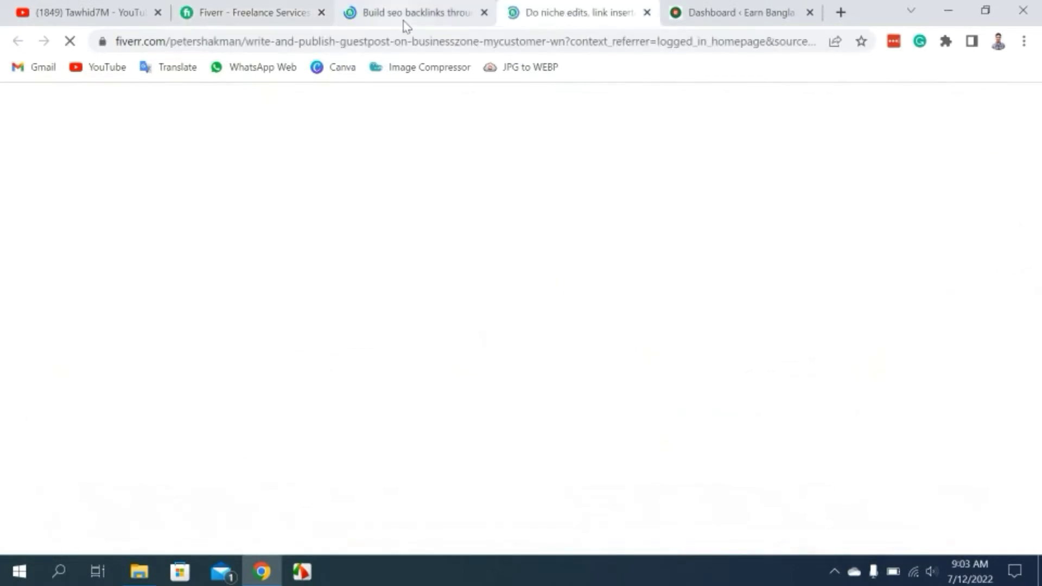
scroll(383, 332, "down", 15)
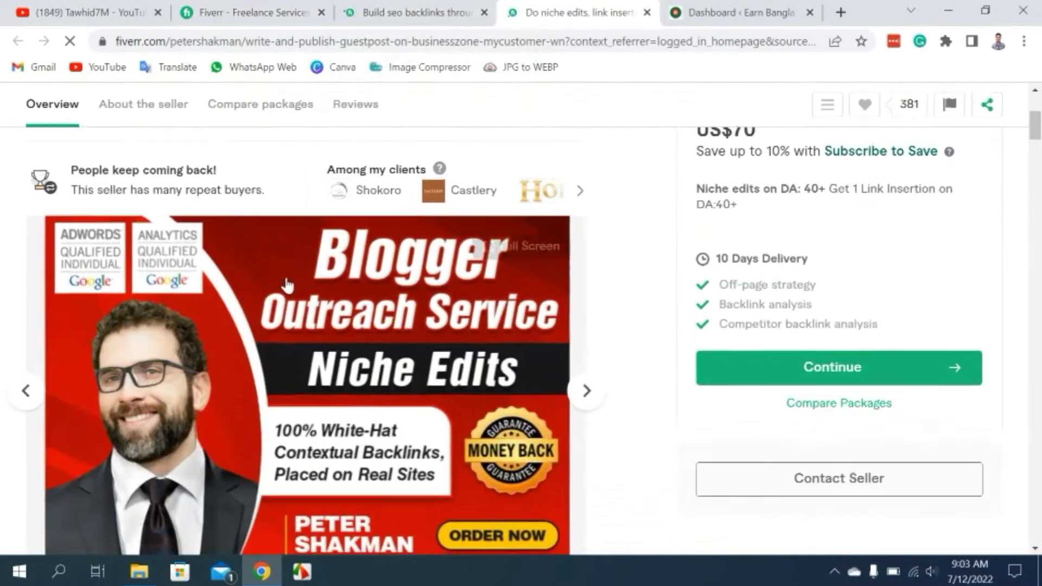
scroll(192, 234, "up", 6)
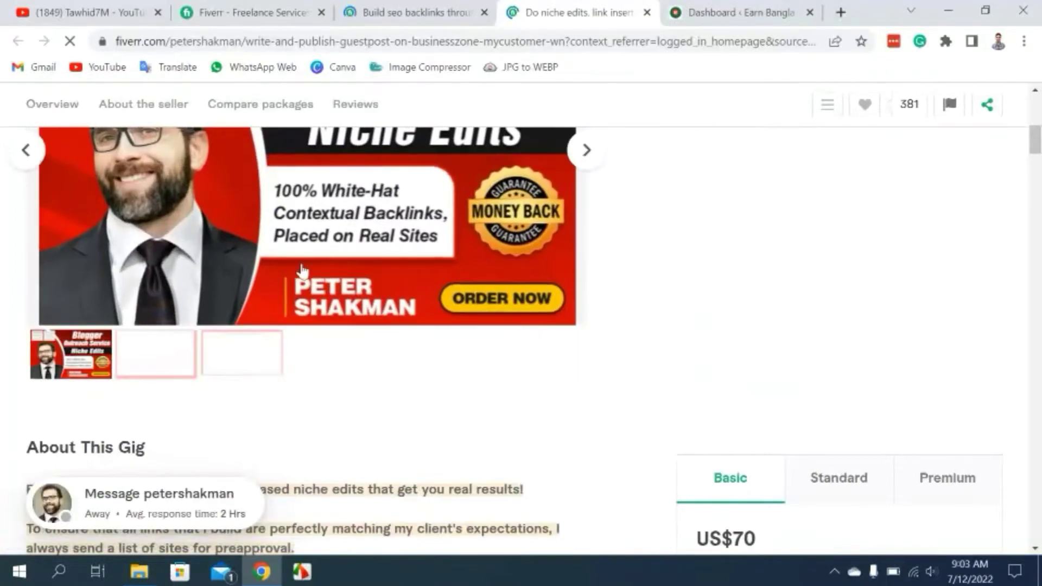
scroll(301, 266, "down", 5)
scroll(89, 297, "up", 6)
scroll(88, 306, "up", 8)
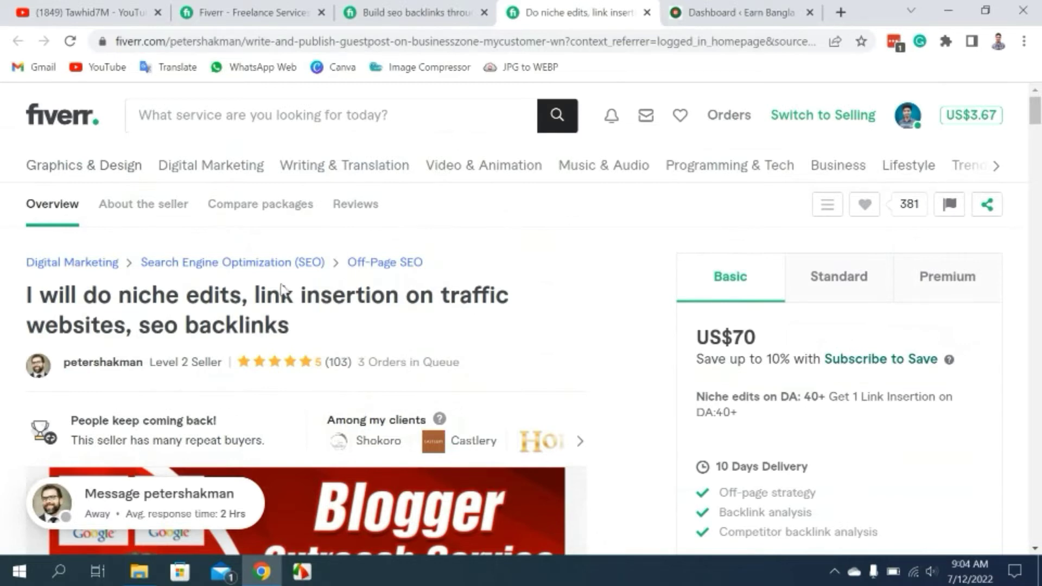
Switch to the SEO backlinks outreach gig and review its US$380, 30-day Basic package.
key("ctrl+shift+Tab")
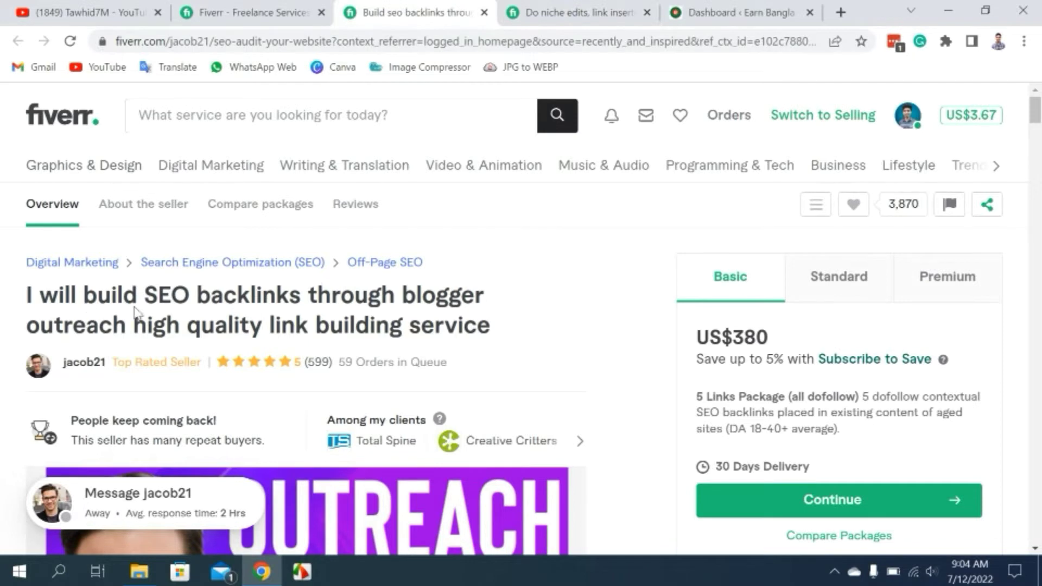
scroll(103, 307, "down", 1)
scroll(56, 179, "up", 1)
scroll(18, 290, "down", 1)
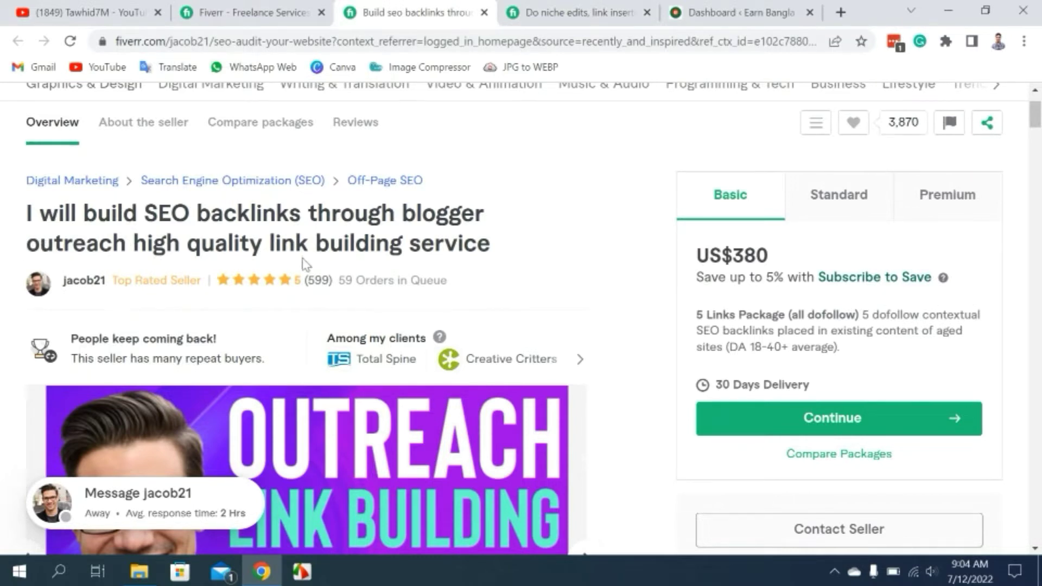
scroll(463, 260, "down", 1)
scroll(460, 255, "up", 2)
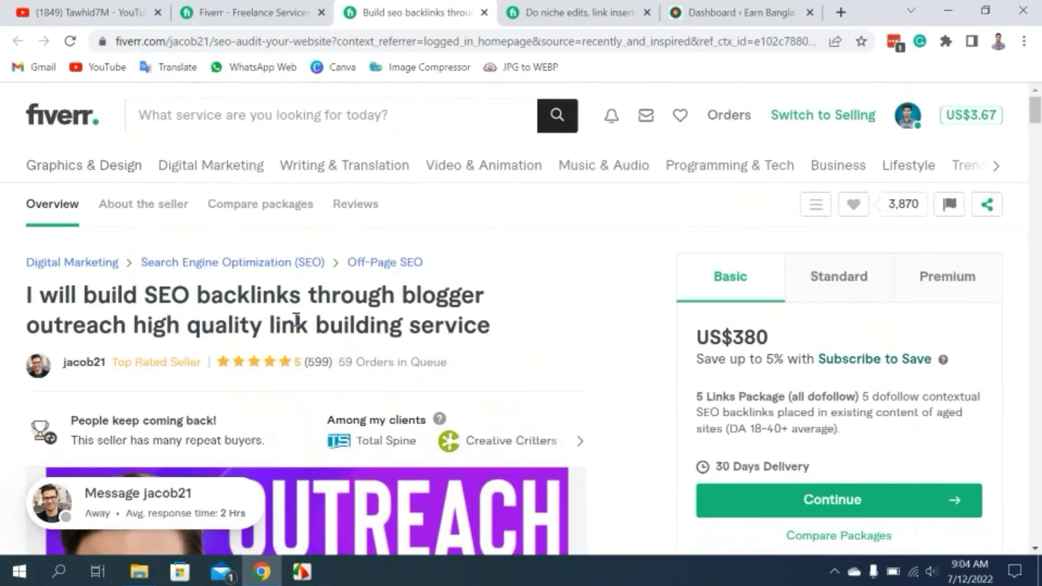
scroll(296, 321, "down", 5)
scroll(293, 322, "up", 5)
Scroll down to About This Gig and select its full description for copying.
scroll(224, 259, "down", 4)
scroll(225, 258, "down", 10)
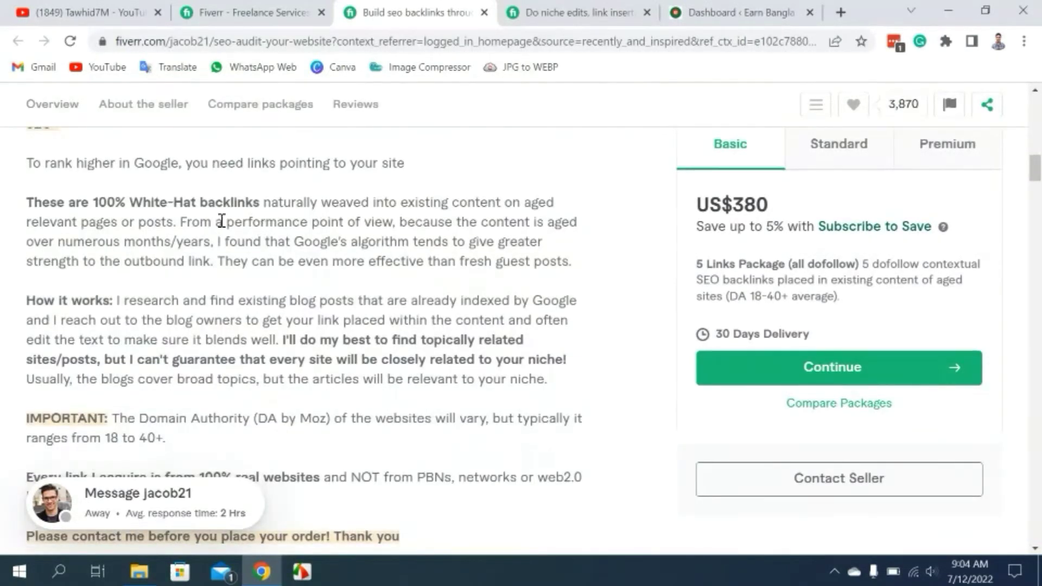
scroll(264, 250, "up", 6)
scroll(266, 260, "down", 4)
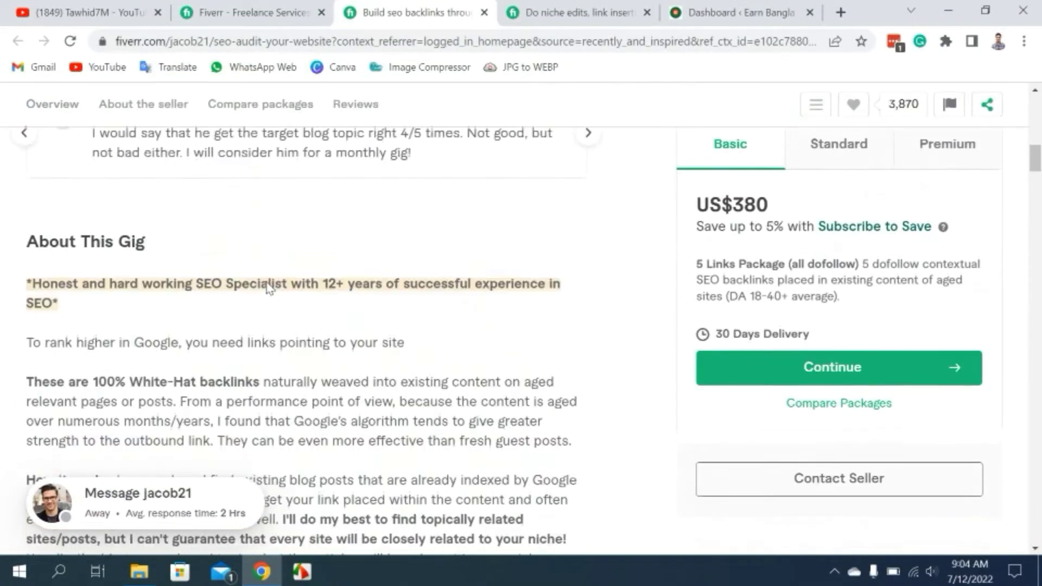
scroll(268, 282, "up", 15)
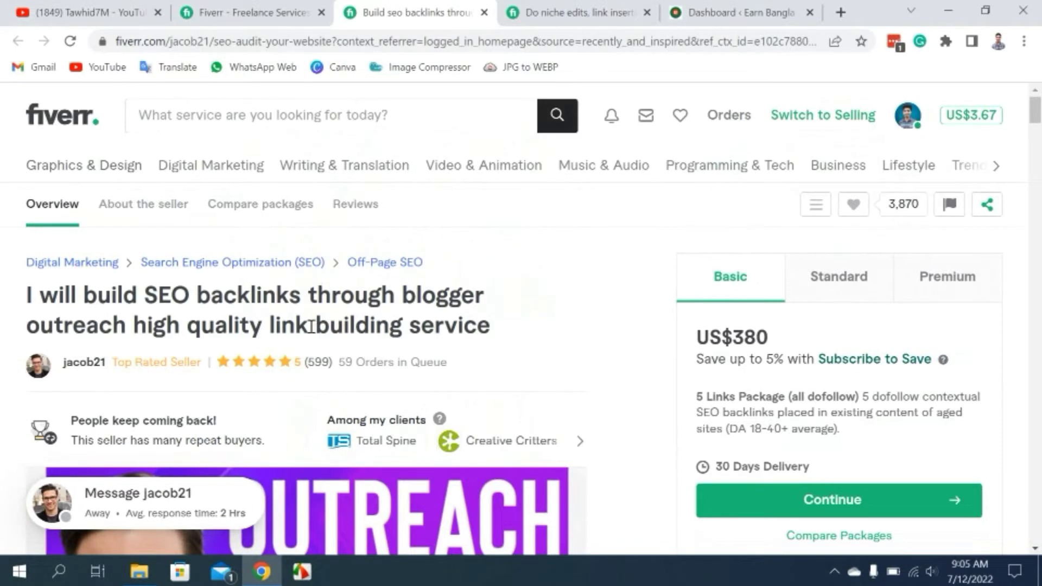
scroll(362, 326, "down", 1)
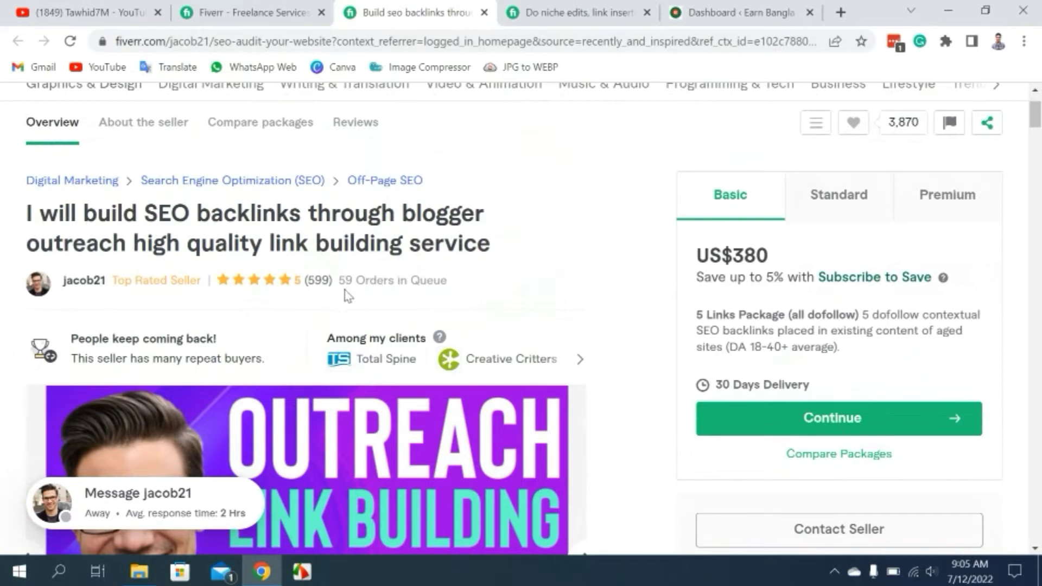
scroll(375, 276, "down", 10)
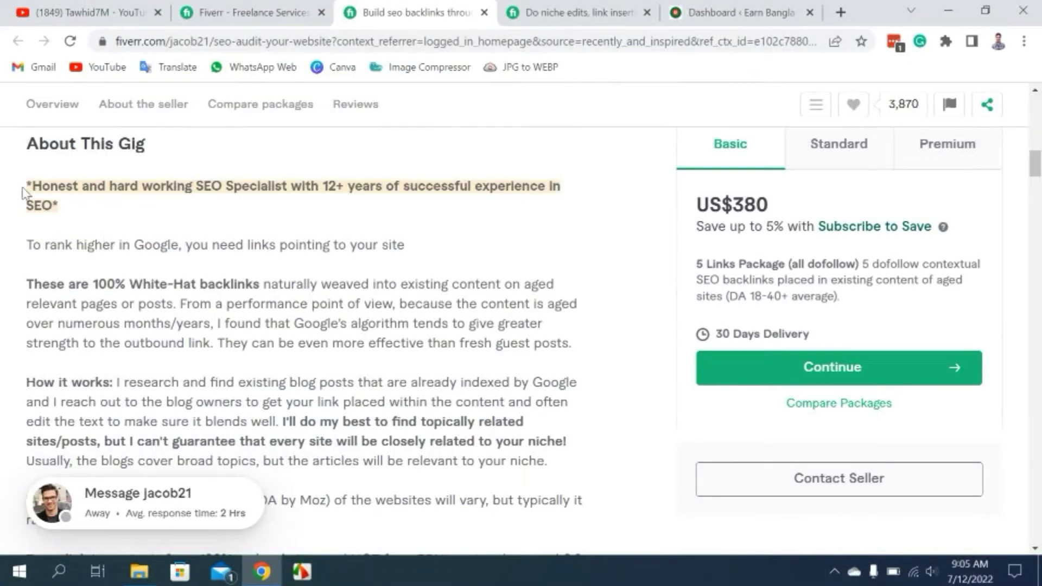
left_click_drag(33, 183, 416, 195)
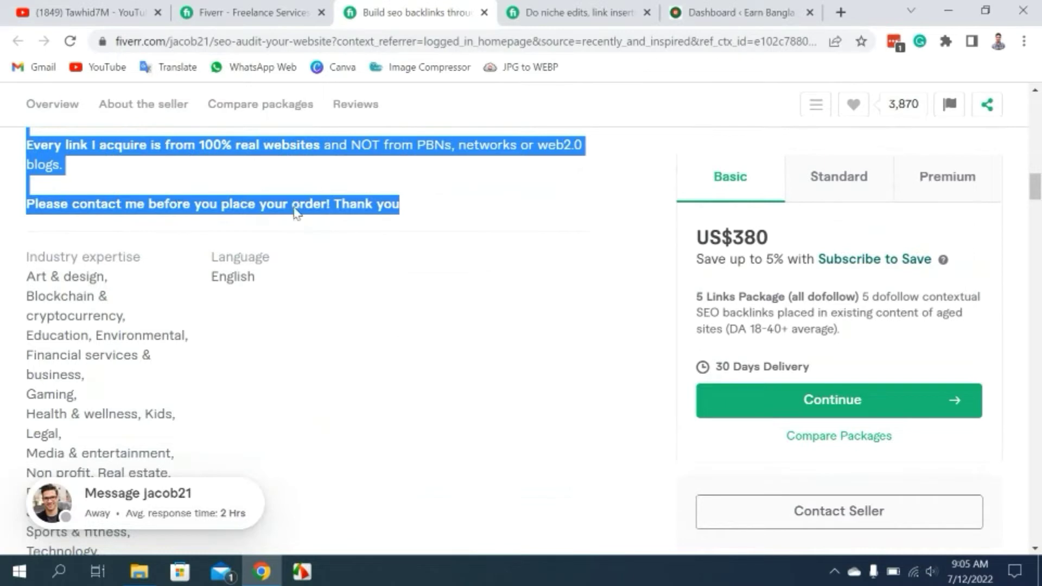
scroll(298, 212, "up", 4)
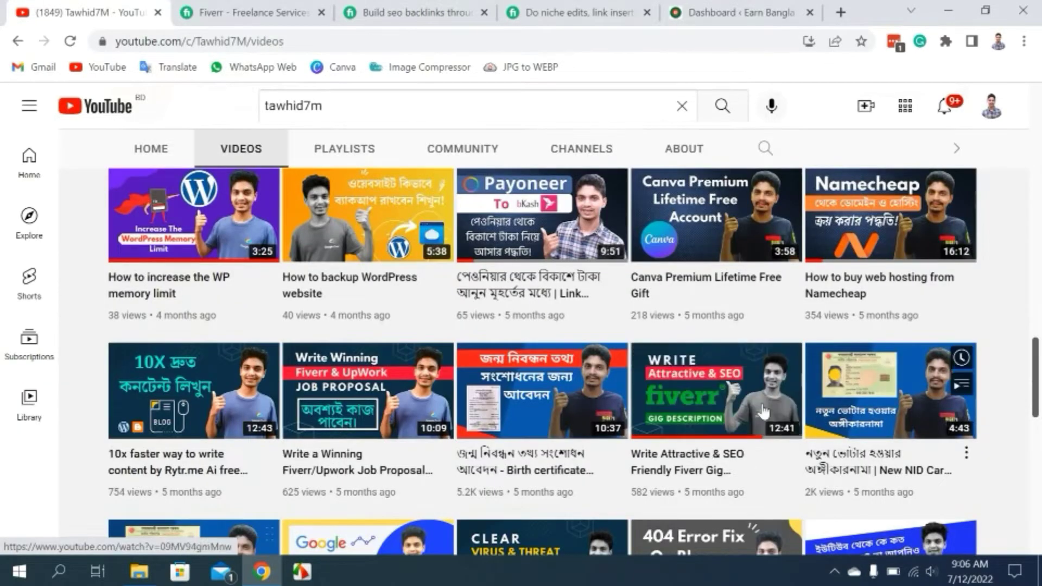
Scroll through the YouTube channel's Videos grid.
scroll(706, 434, "down", 2)
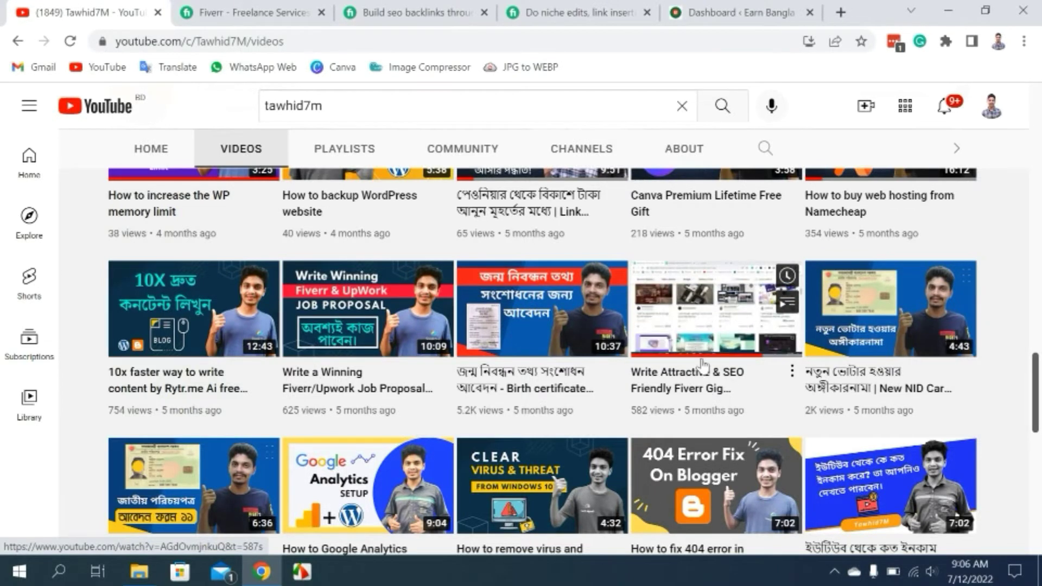
scroll(686, 361, "up", 7)
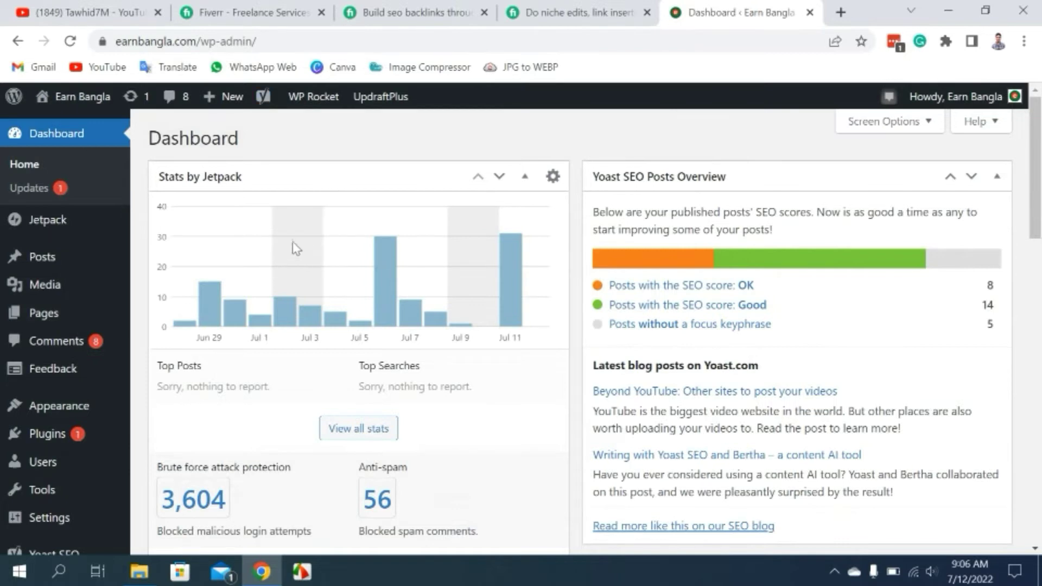
Start a new WordPress post and dismiss the block editor welcome tour.
mouse_move(34, 260)
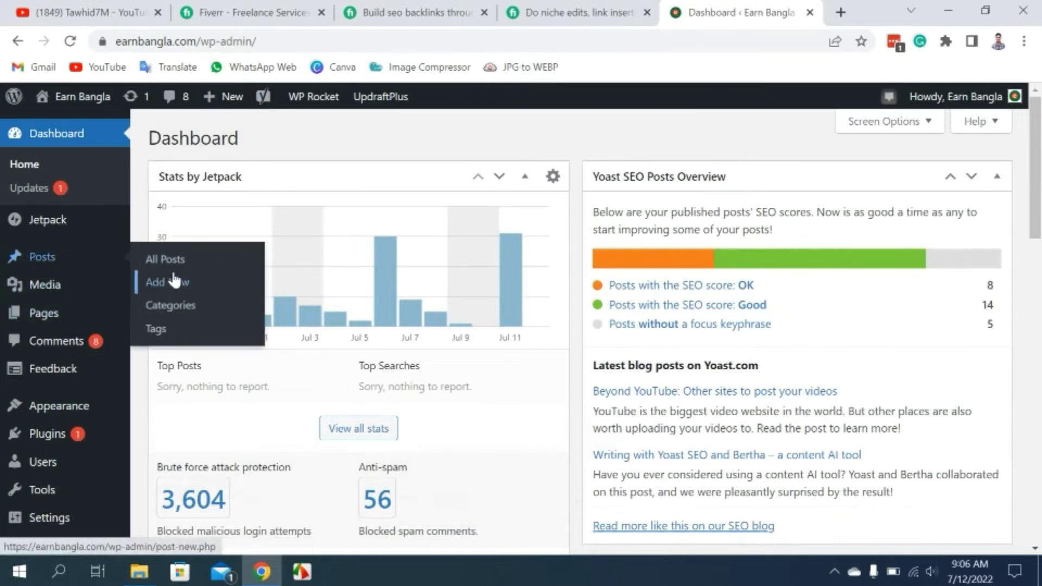
left_click(163, 282)
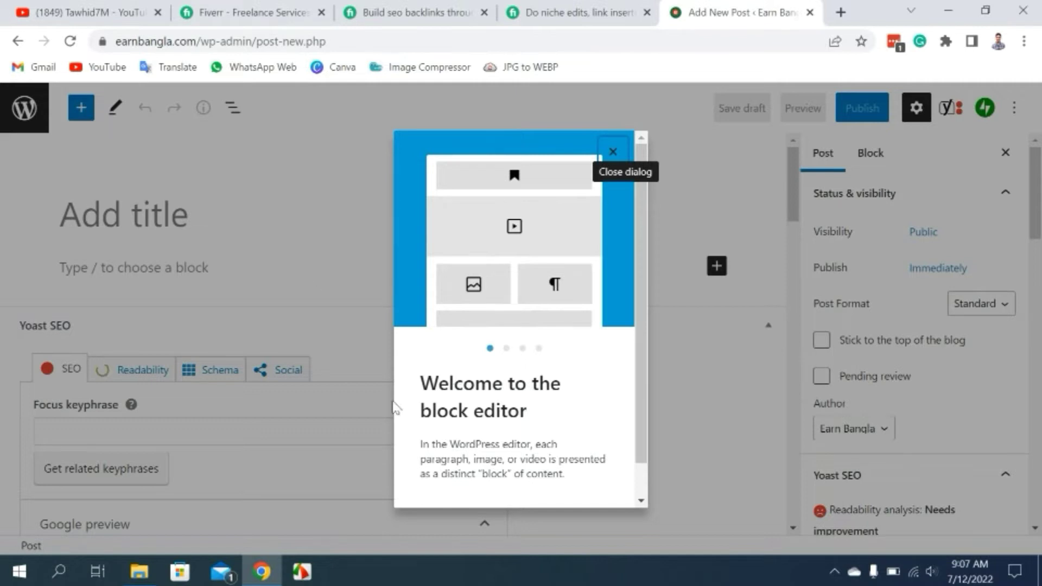
left_click(614, 153)
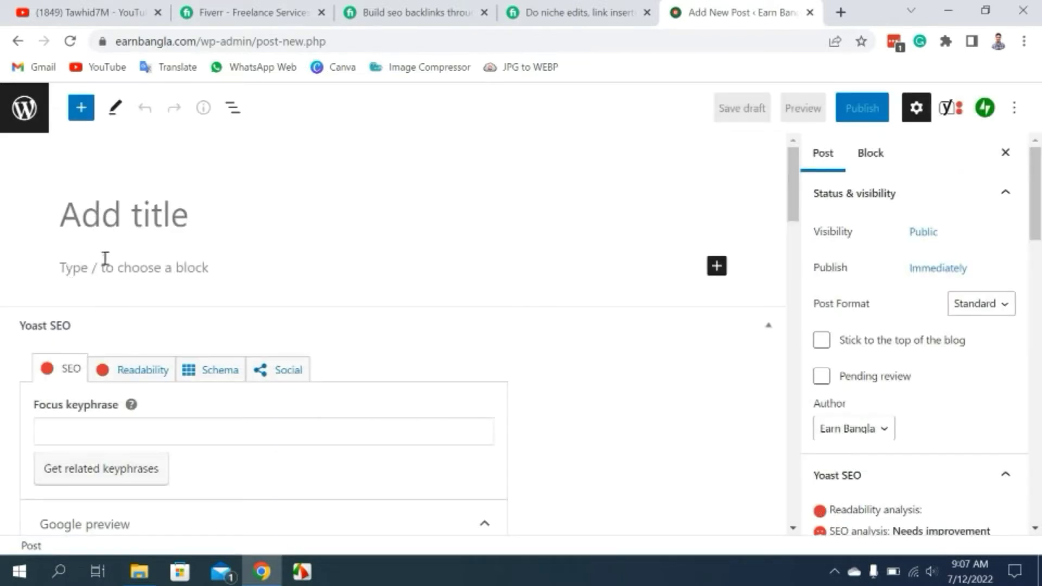
Paste the gig description into the post, accepting the 'hard-working' hyphen correction, then return to Fiverr.
left_click(147, 261)
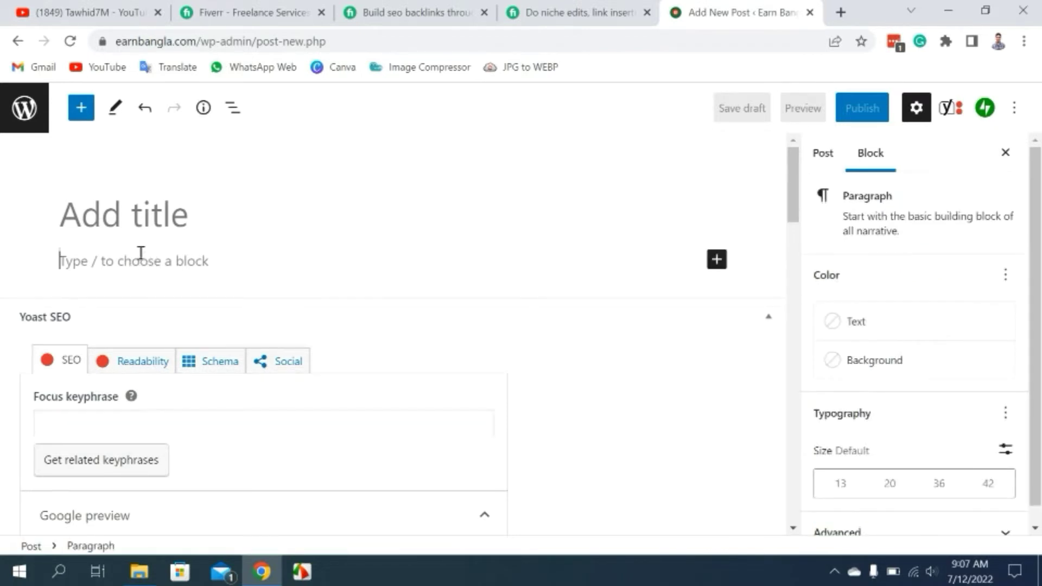
key("ctrl+v")
scroll(419, 275, "up", 10)
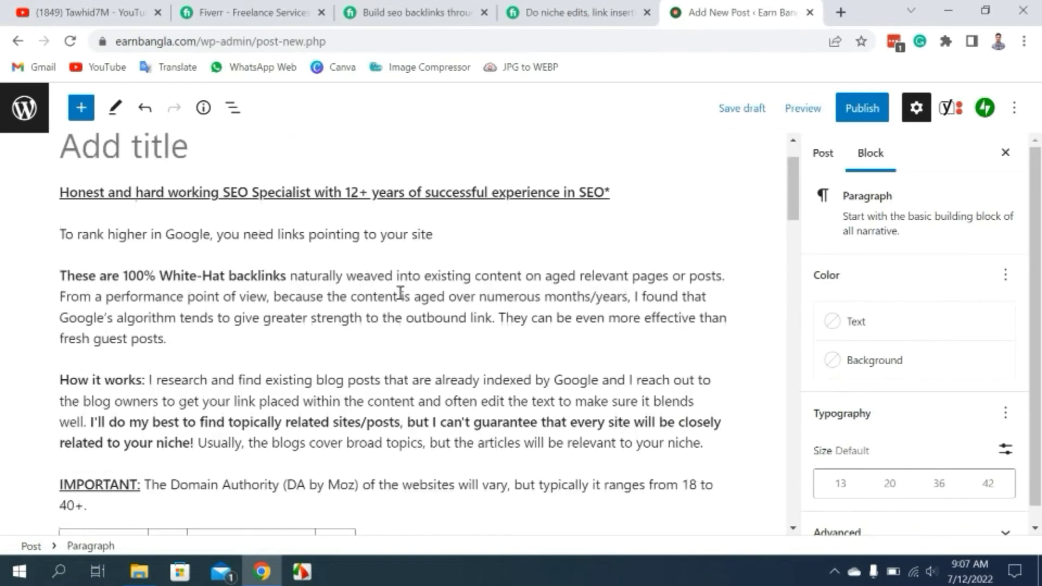
mouse_move(205, 262)
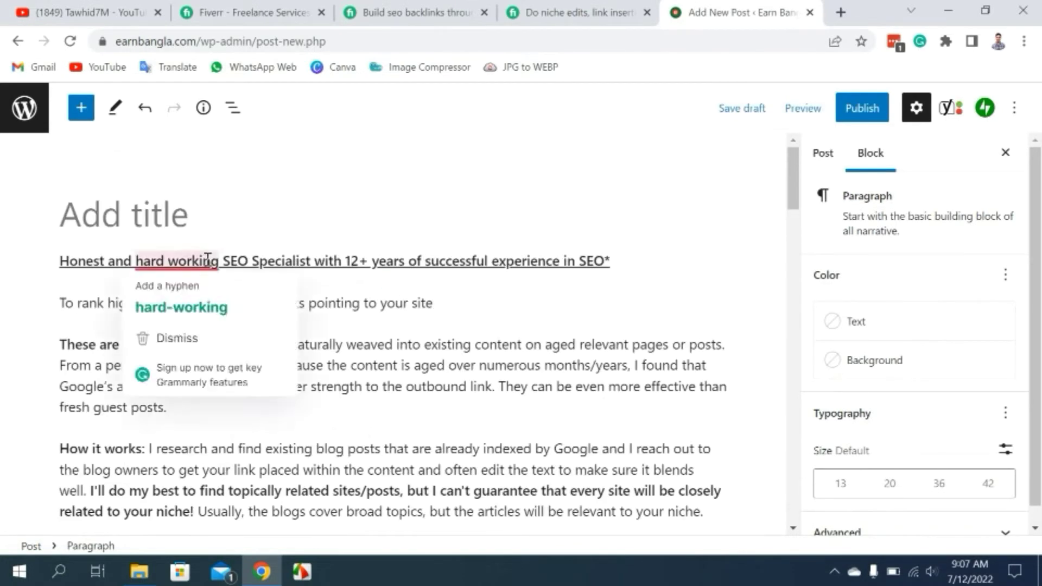
left_click(205, 308)
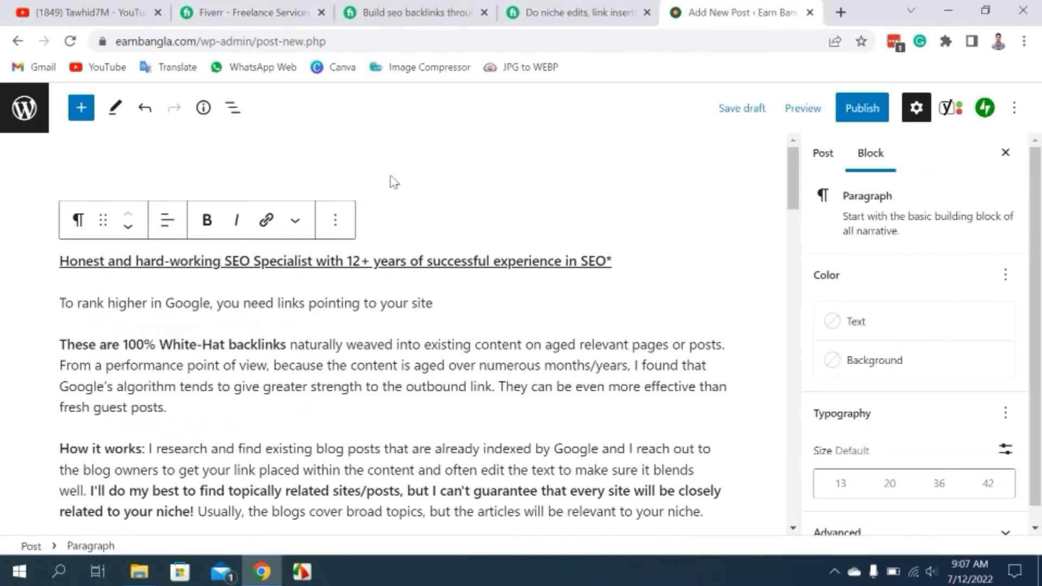
left_click(401, 13)
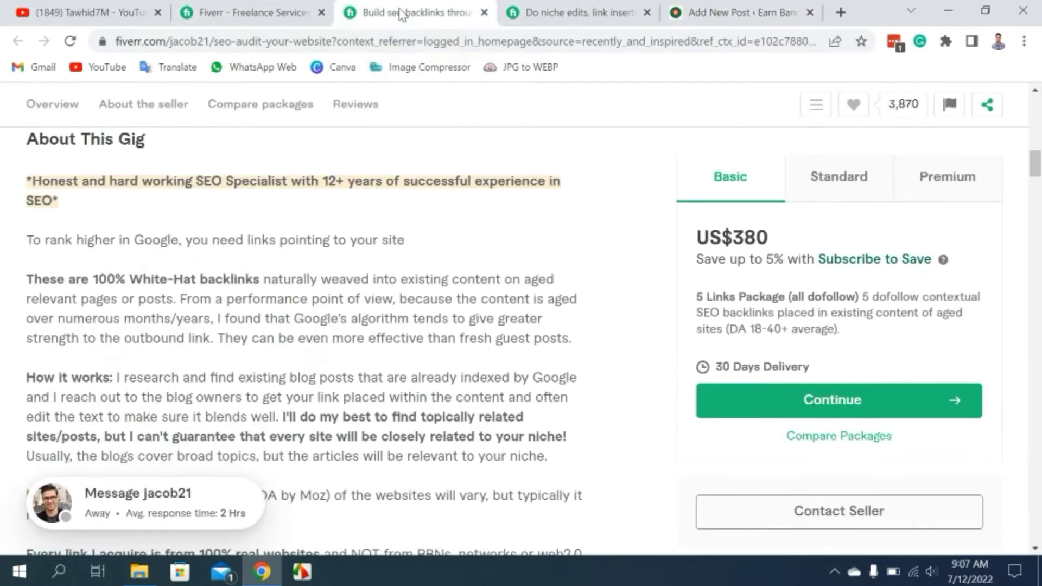
Select the gig title at the top of the Fiverr page and return to the WordPress post.
scroll(321, 226, "up", 10)
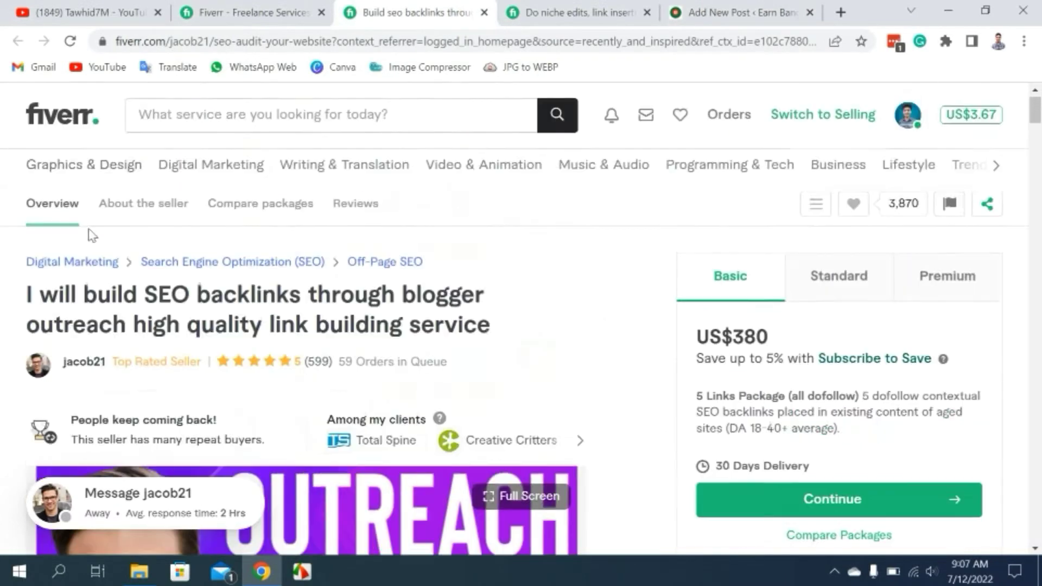
left_click_drag(490, 328, 25, 296)
key("ctrl+c")
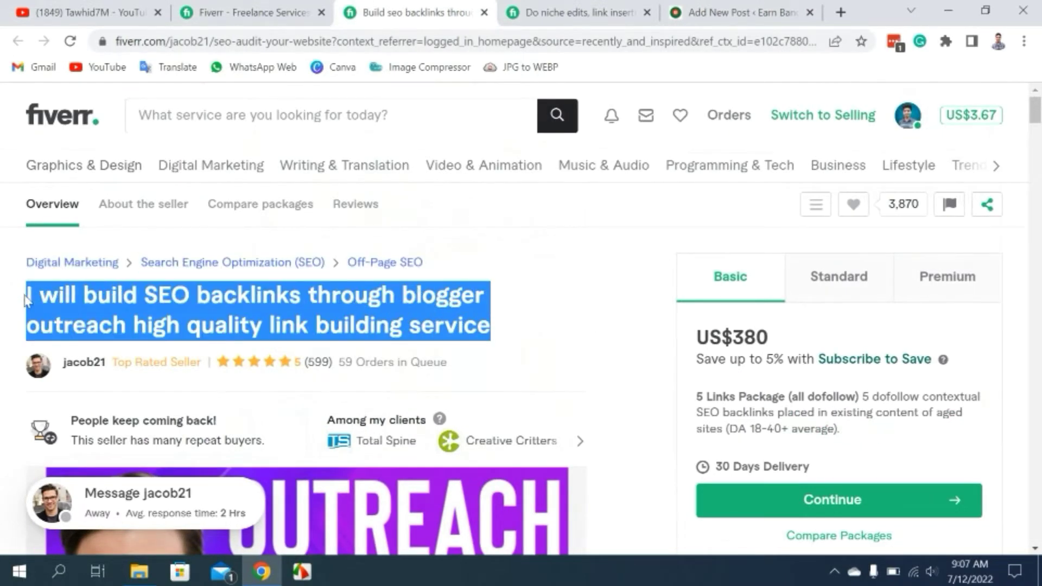
left_click(715, 12)
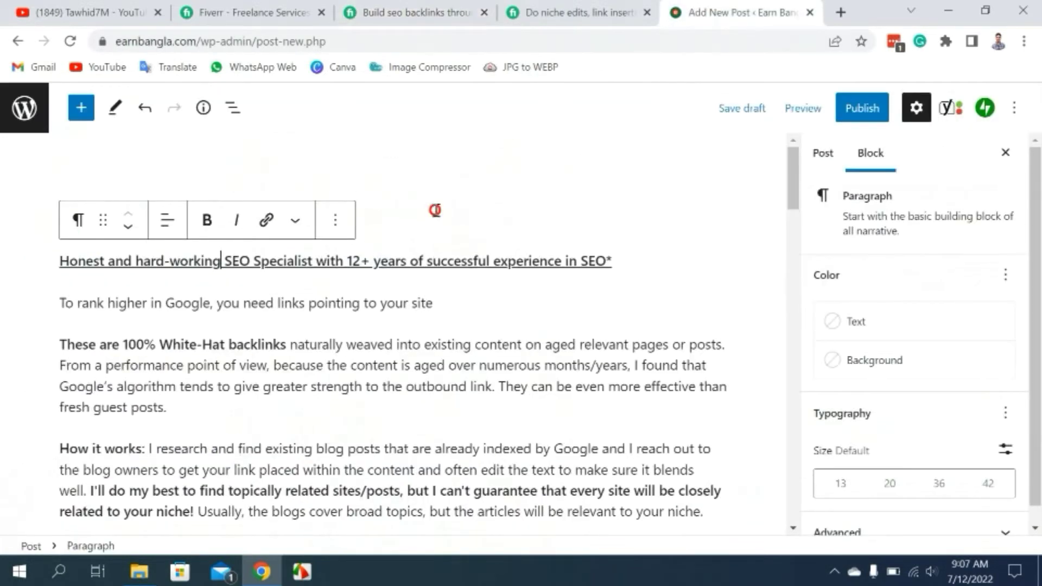
Paste 'I will build SEO backlinks through blogger outreach high quality link building service' as the title, then open Yoast.
left_click(436, 210)
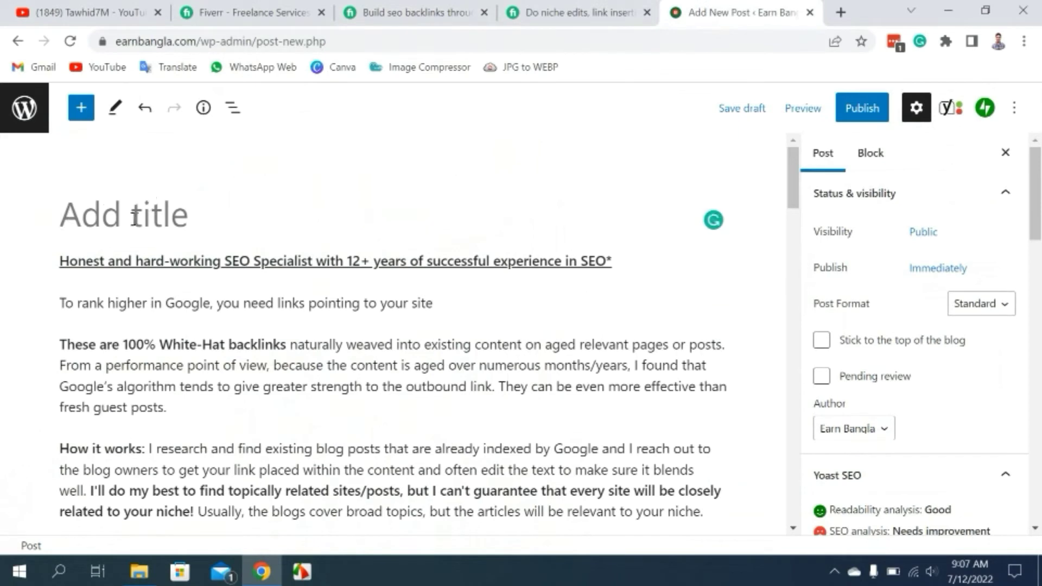
key("ctrl+v")
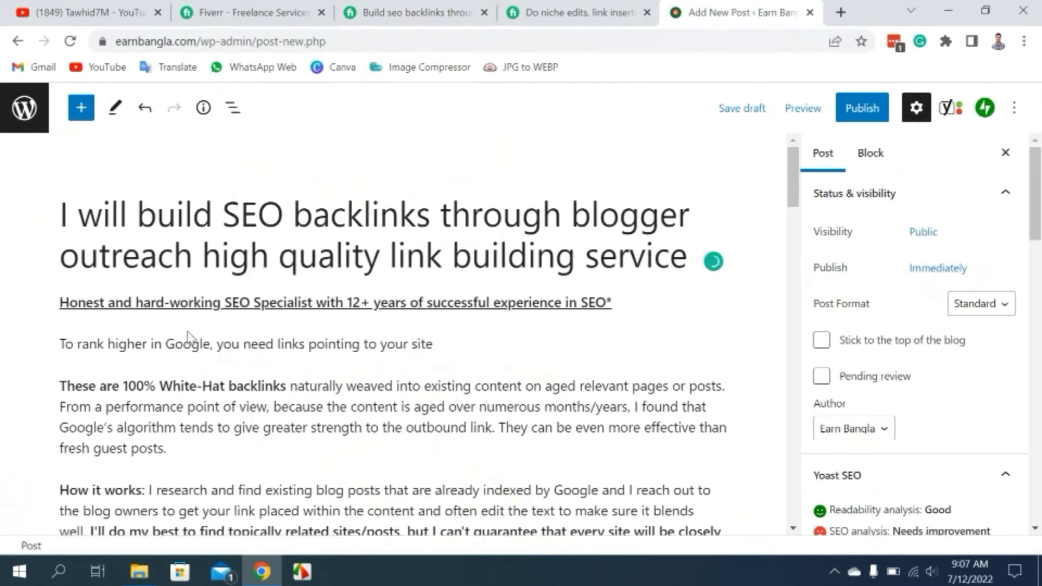
scroll(207, 342, "down", 6)
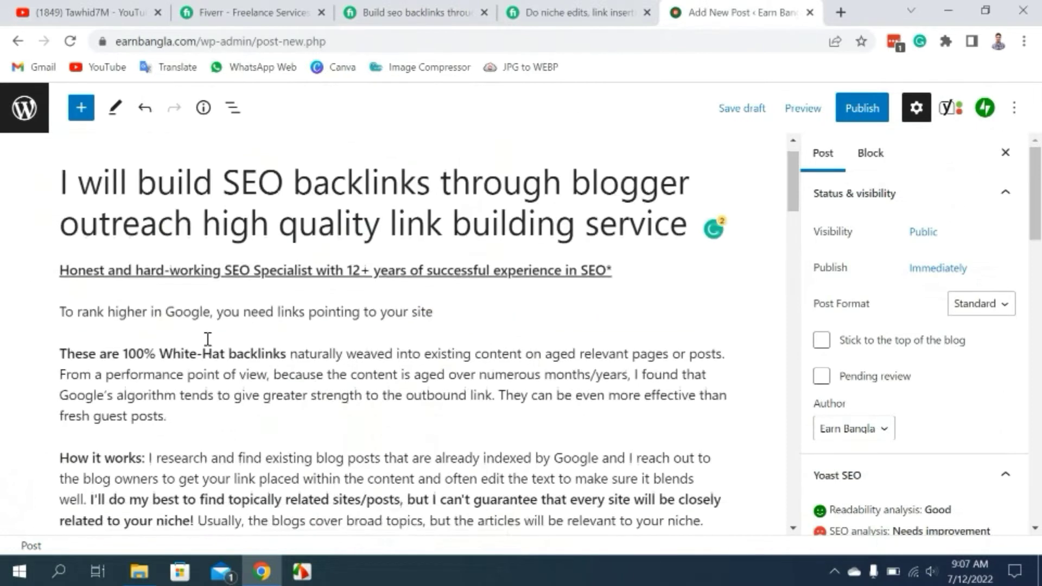
scroll(239, 260, "up", 6)
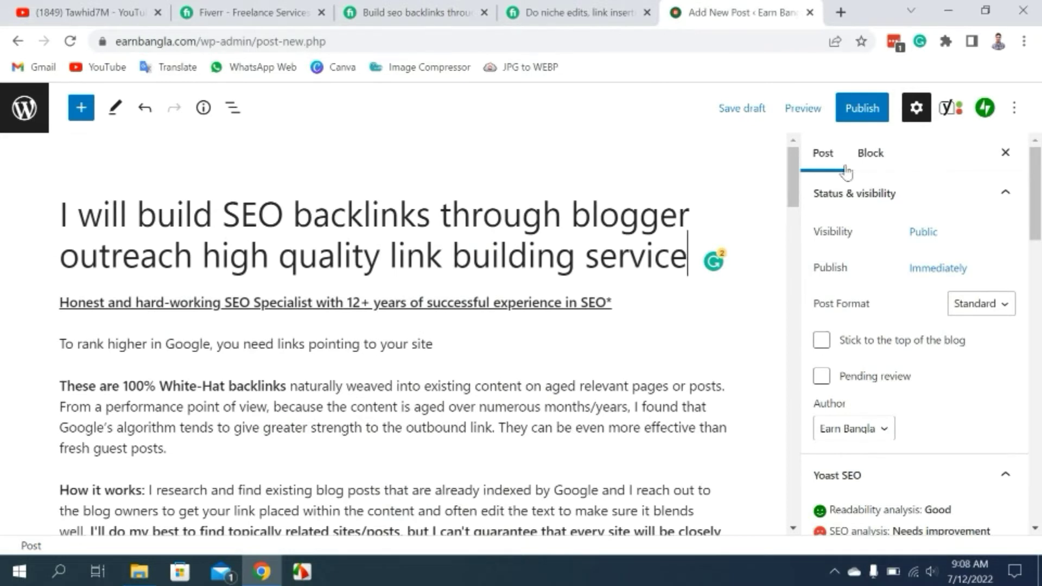
left_click(947, 113)
scroll(907, 287, "down", 3)
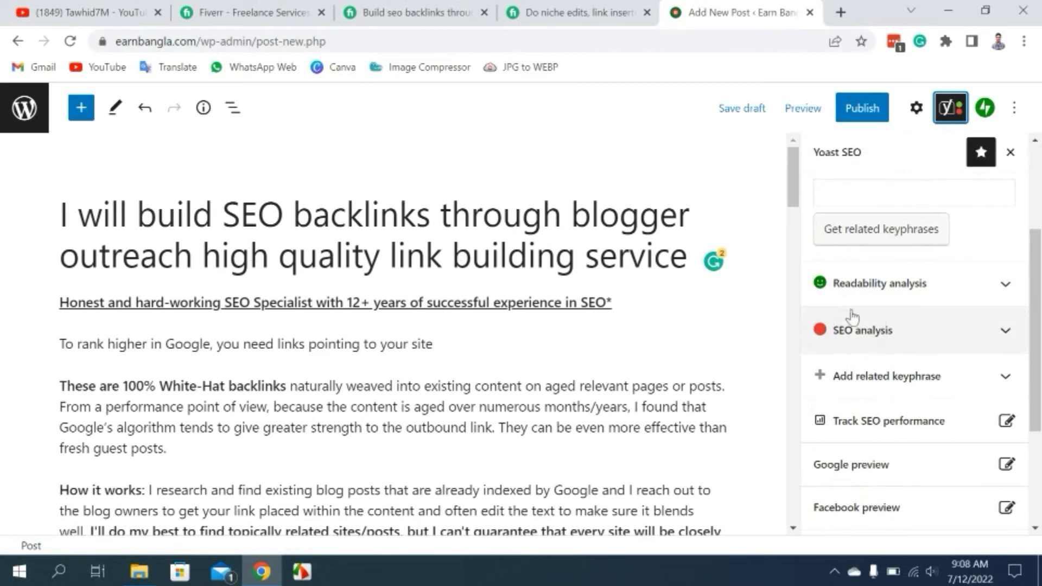
Expand Yoast's Readability analysis to show the 25% passive voice problem and six good results.
left_click(1009, 290)
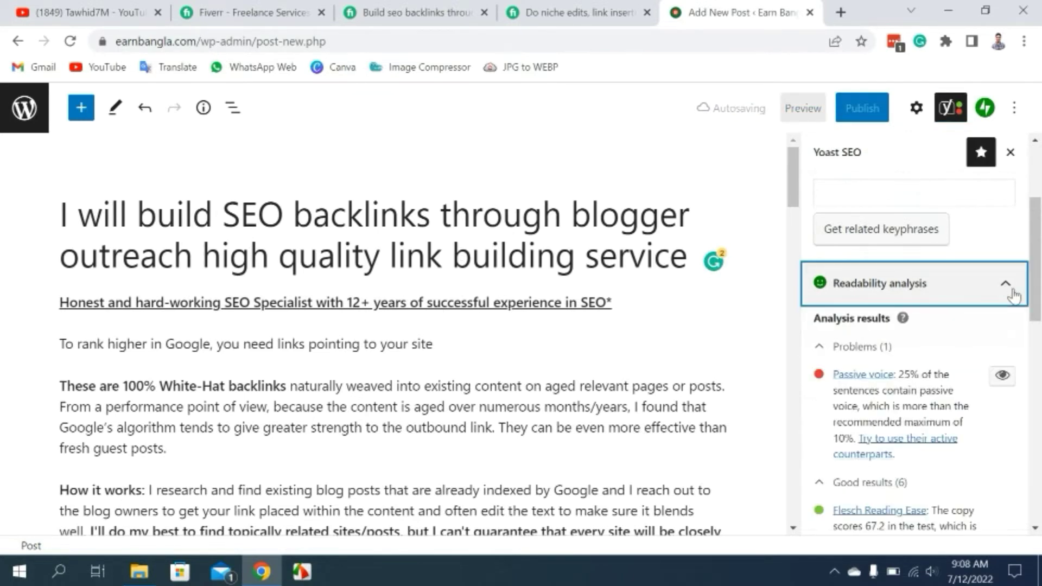
scroll(1008, 295, "down", 1)
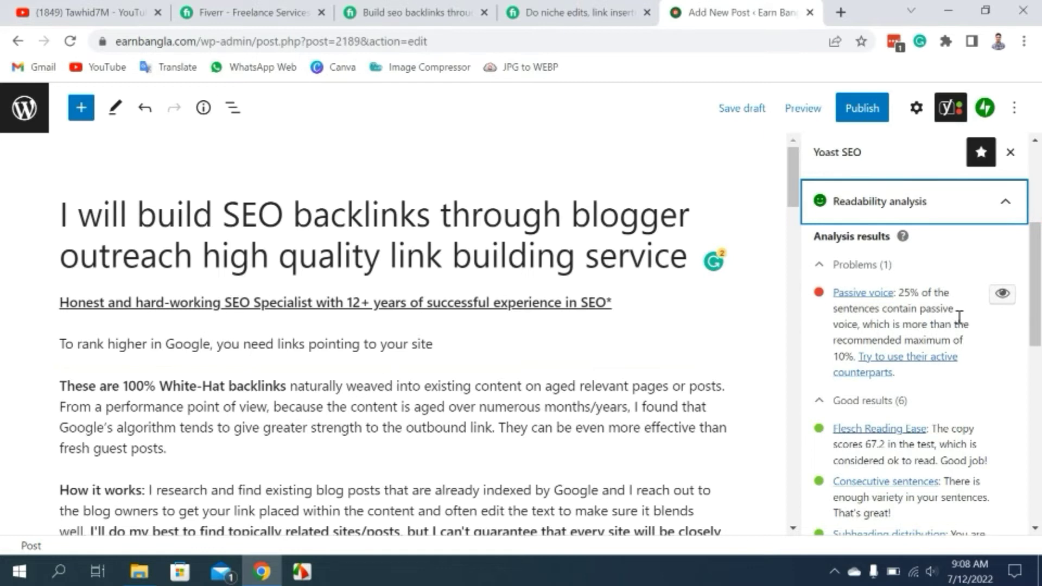
left_click(1000, 296)
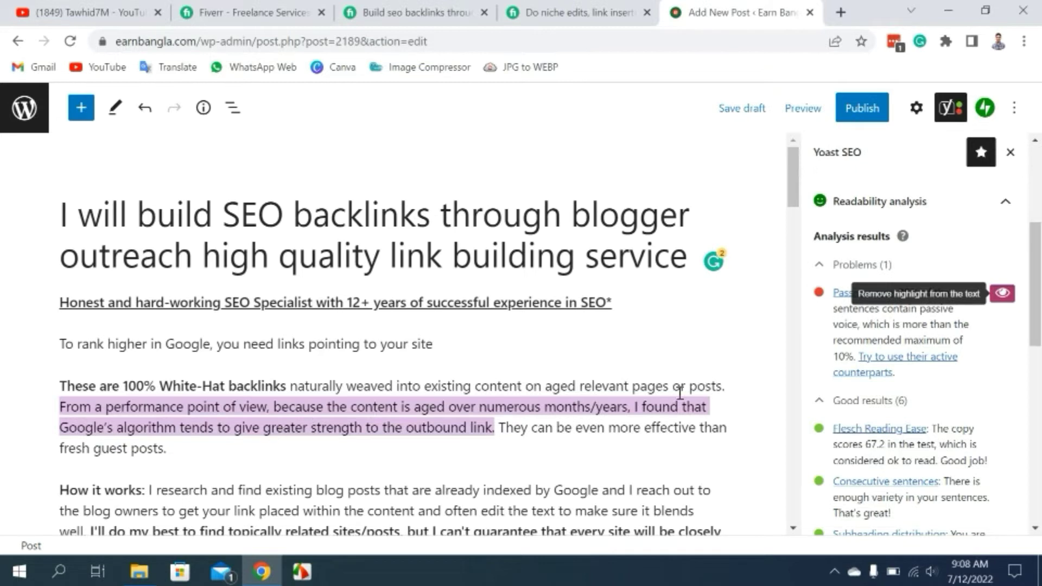
left_click(1002, 294)
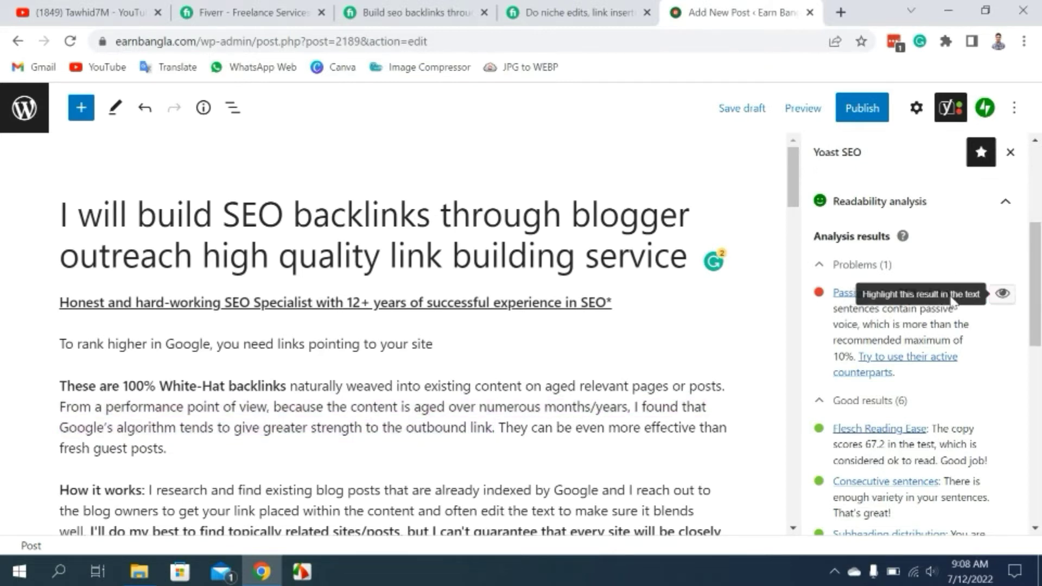
scroll(949, 298, "up", 3)
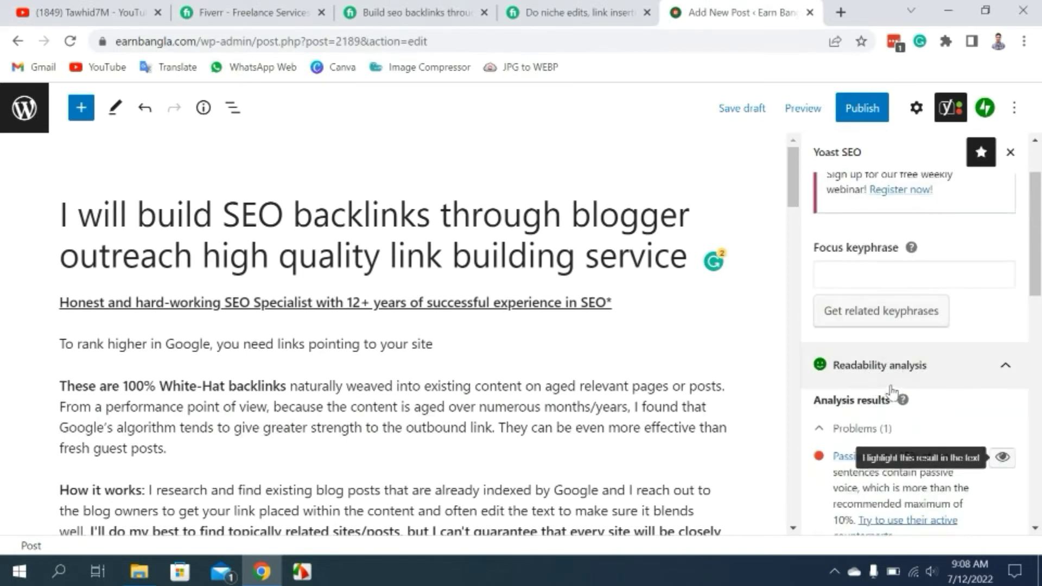
scroll(872, 232, "down", 8)
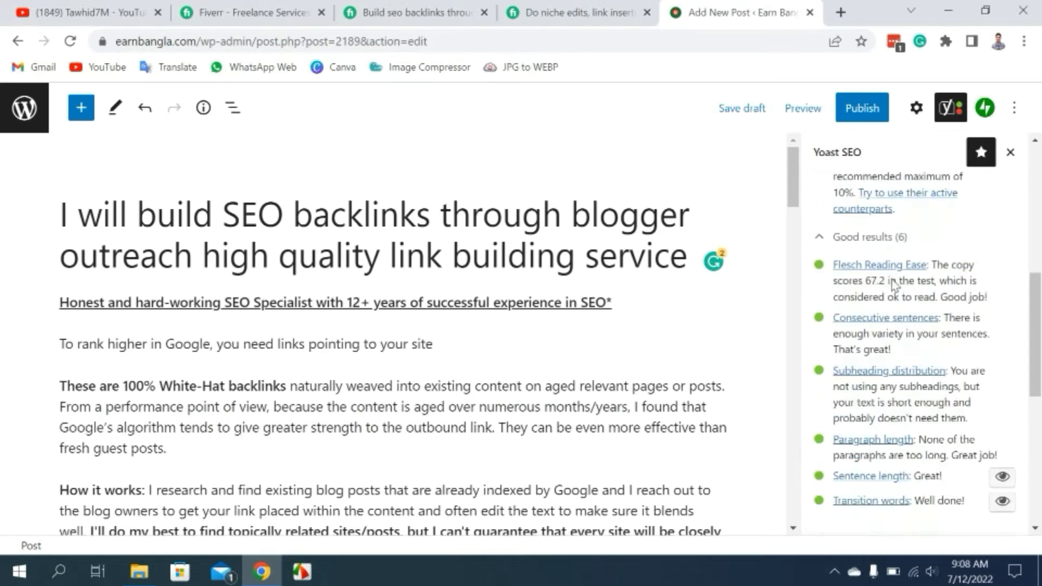
scroll(907, 342, "up", 3)
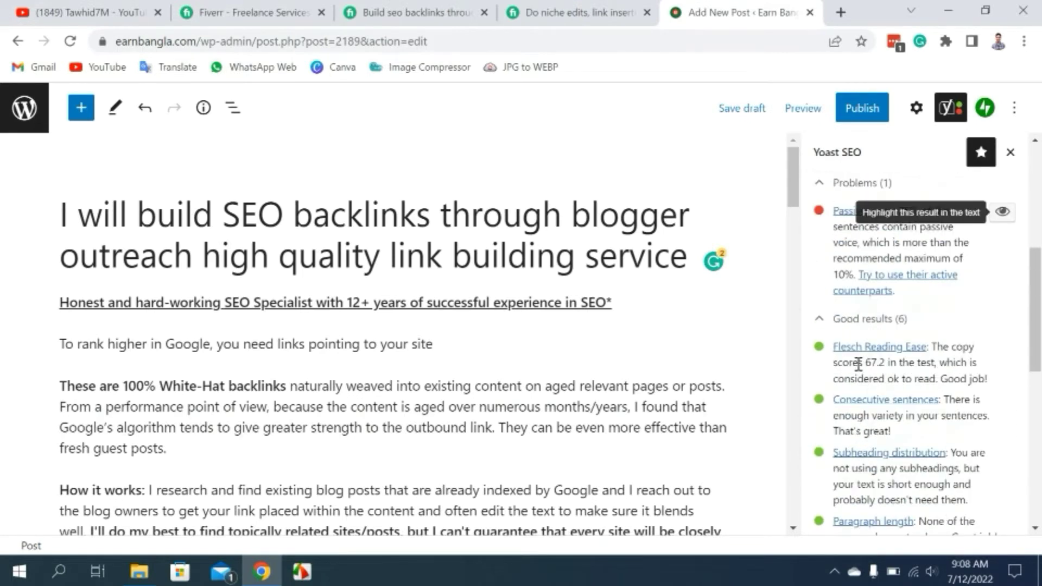
scroll(871, 382, "up", 3)
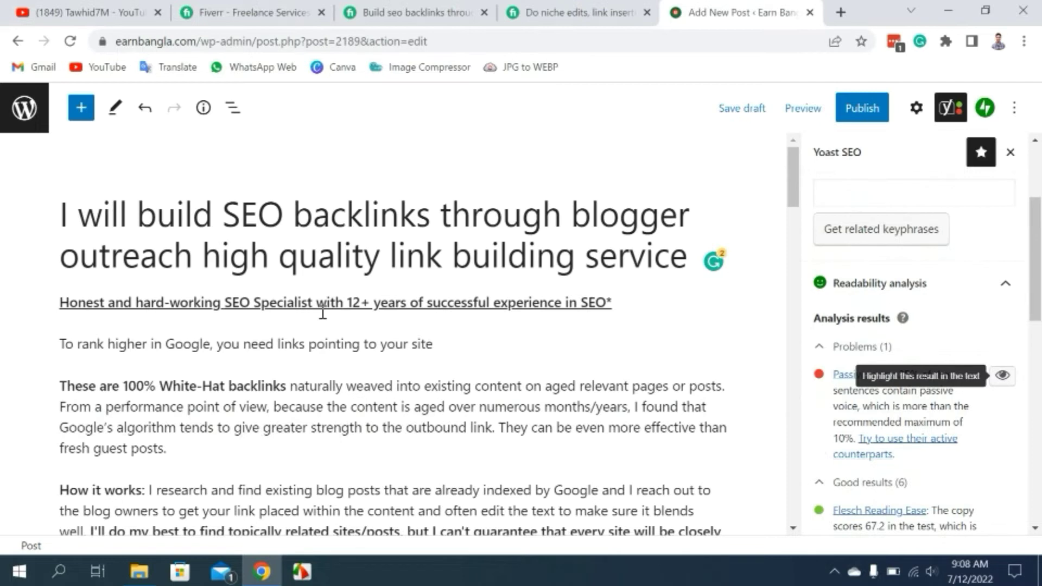
mouse_move(326, 319)
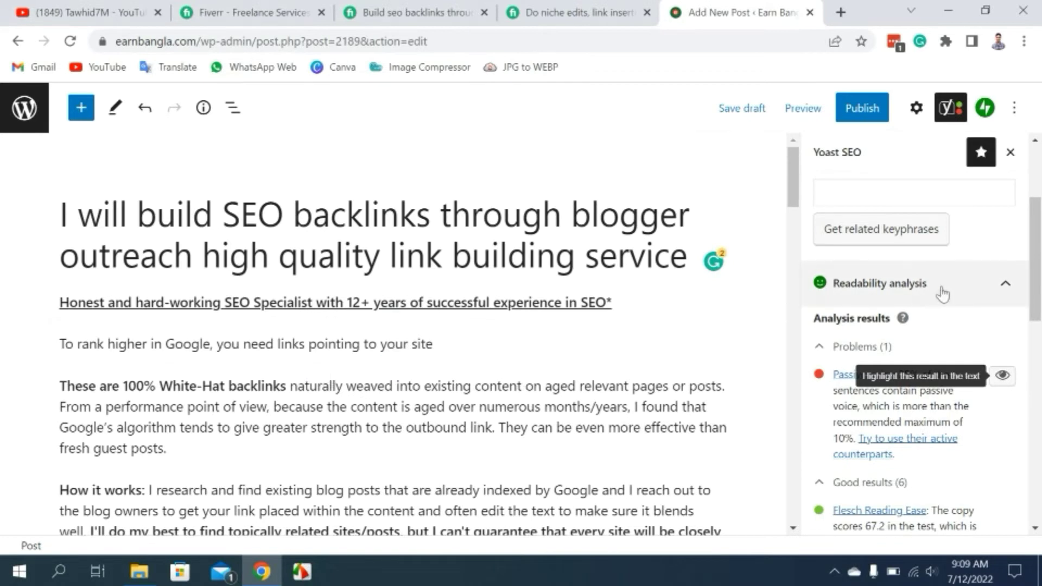
scroll(270, 336, "down", 1)
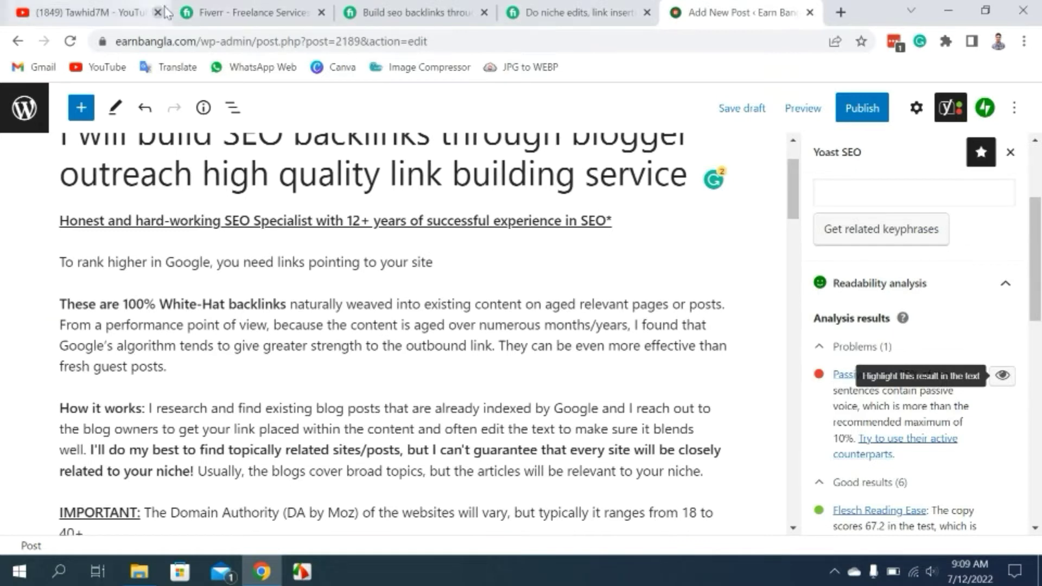
left_click(389, 10)
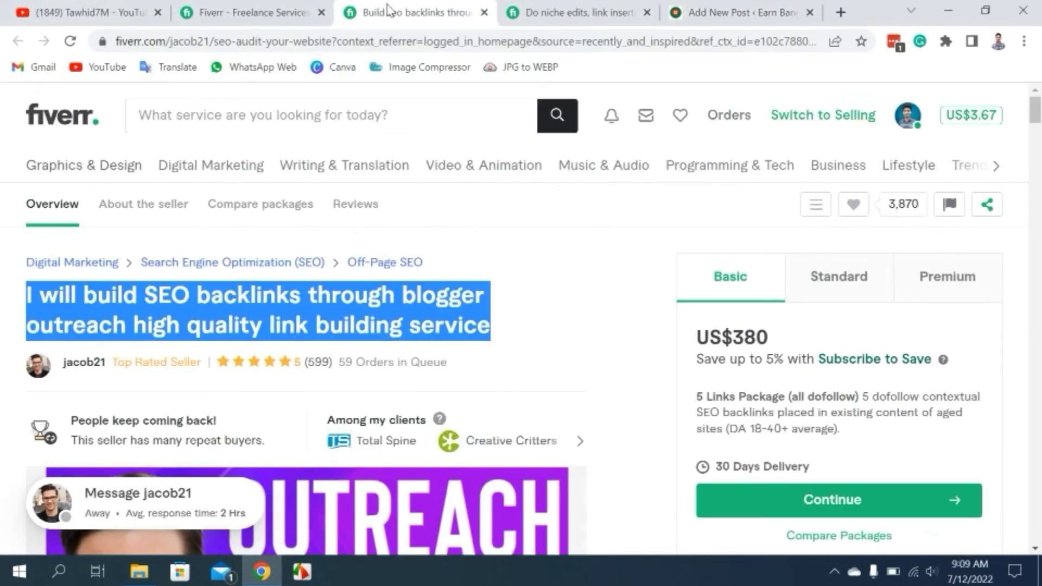
left_click(357, 371)
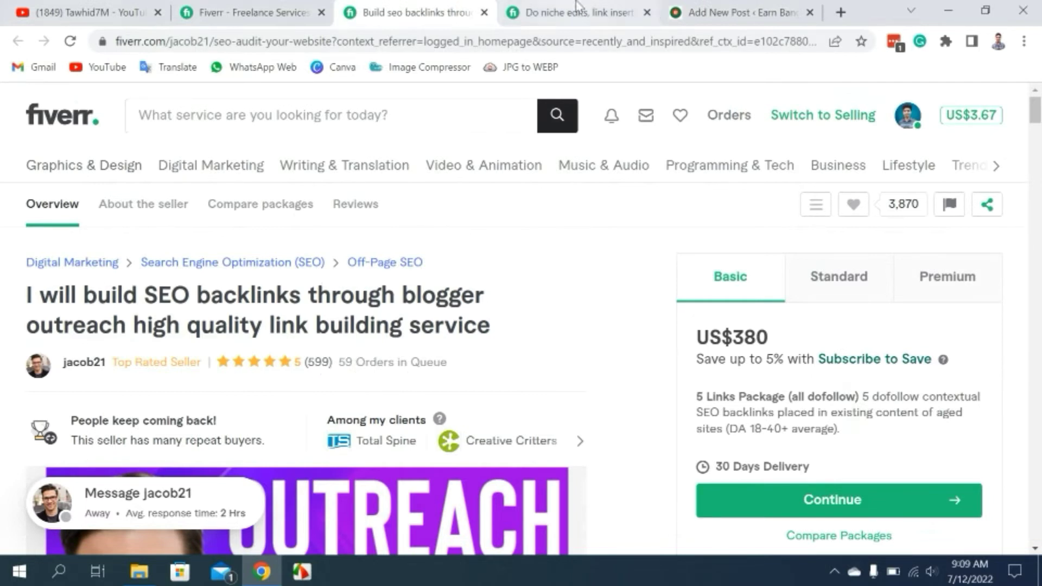
left_click(721, 10)
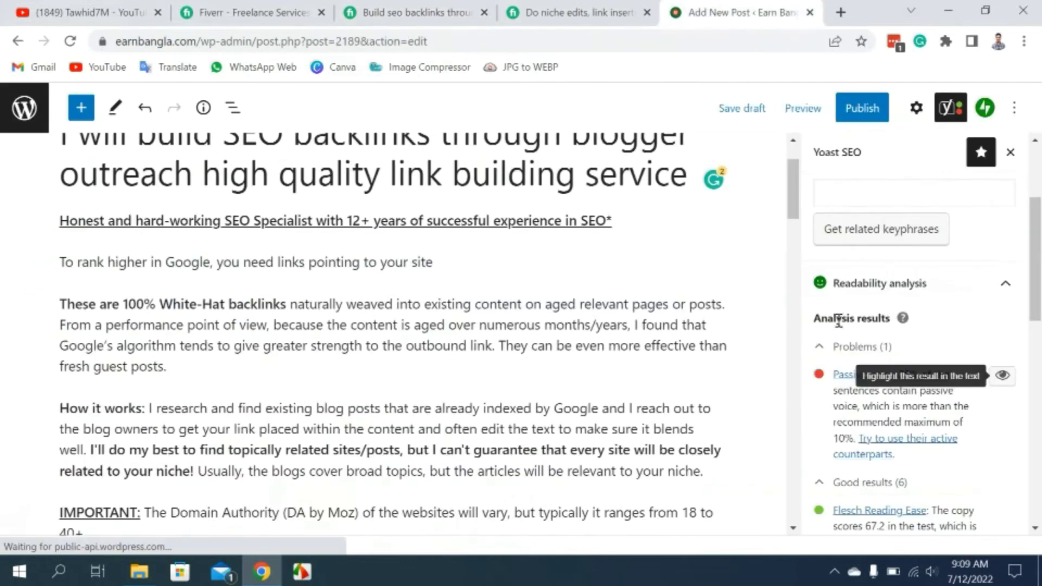
Follow the 'Try to use their active counterparts' passive-voice advice link into a new tab.
scroll(461, 355, "down", 6)
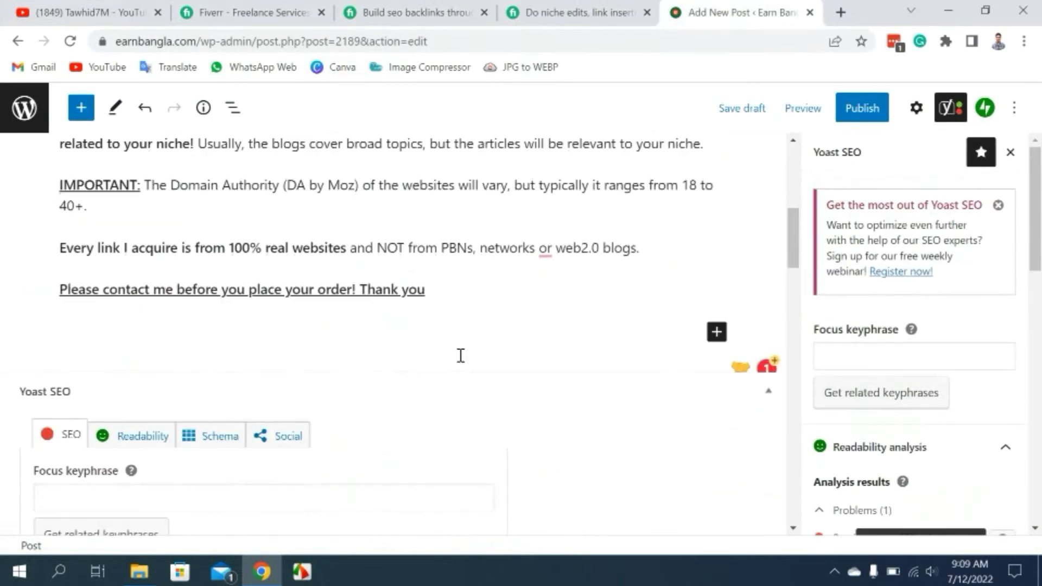
scroll(442, 330, "up", 10)
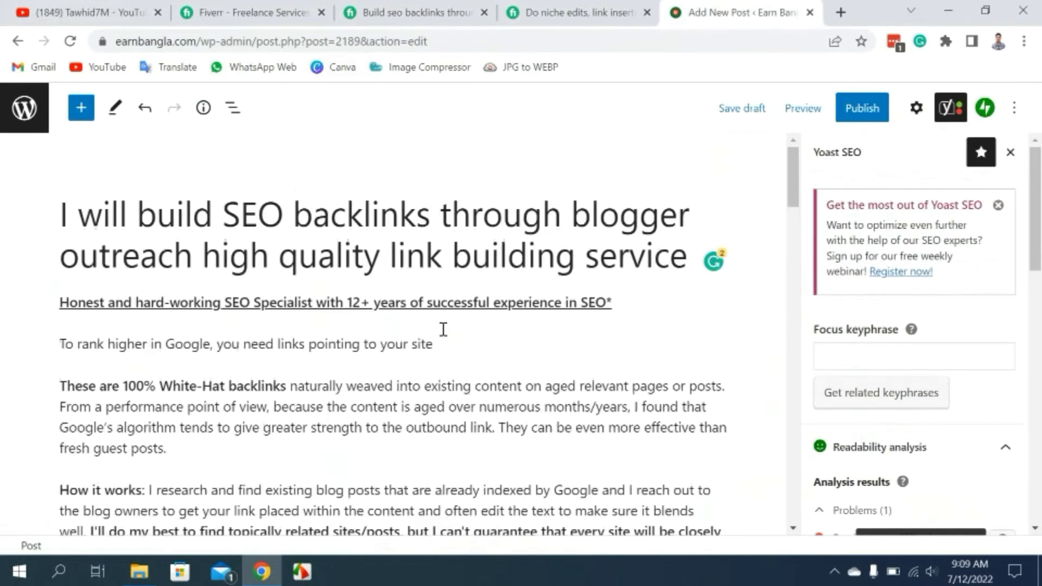
scroll(266, 250, "down", 5)
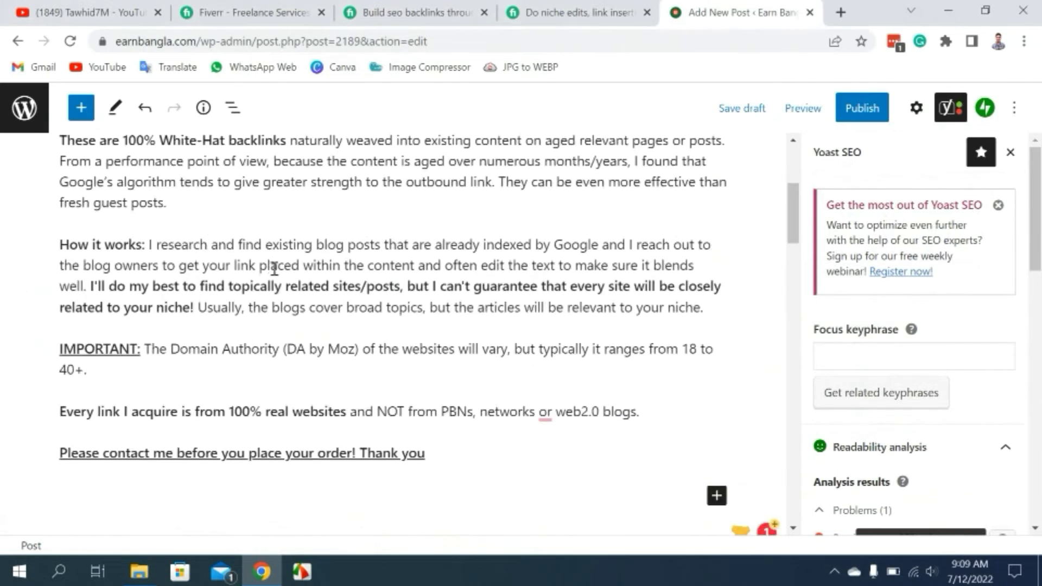
scroll(275, 269, "up", 3)
scroll(922, 326, "down", 5)
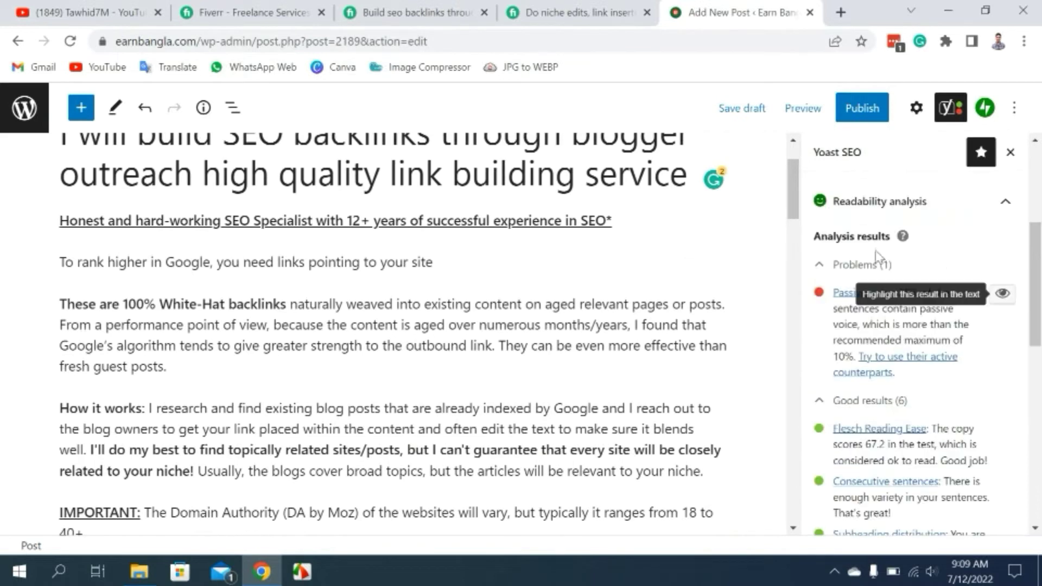
scroll(944, 391, "down", 3)
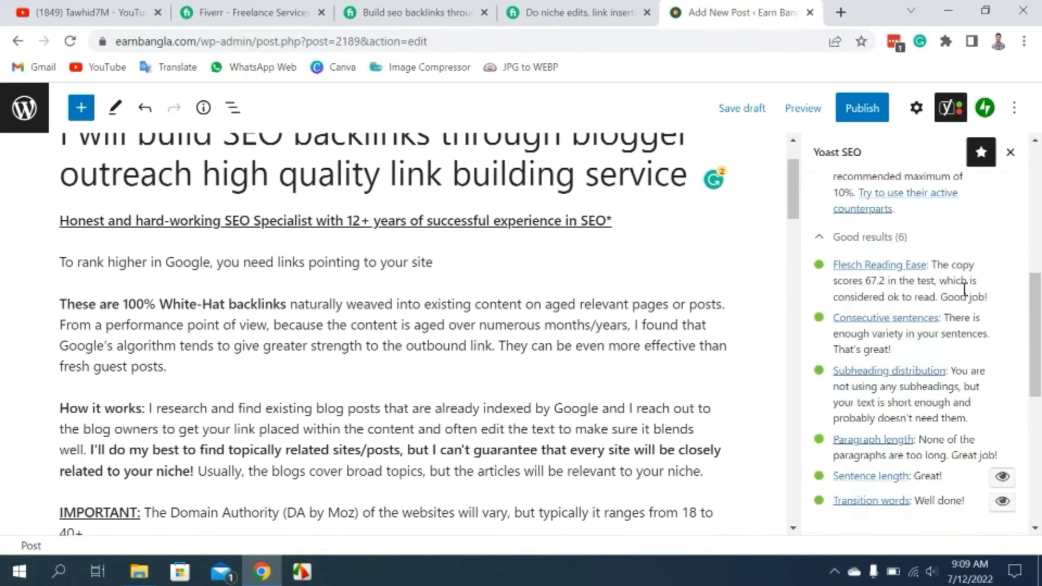
scroll(414, 304, "up", 2)
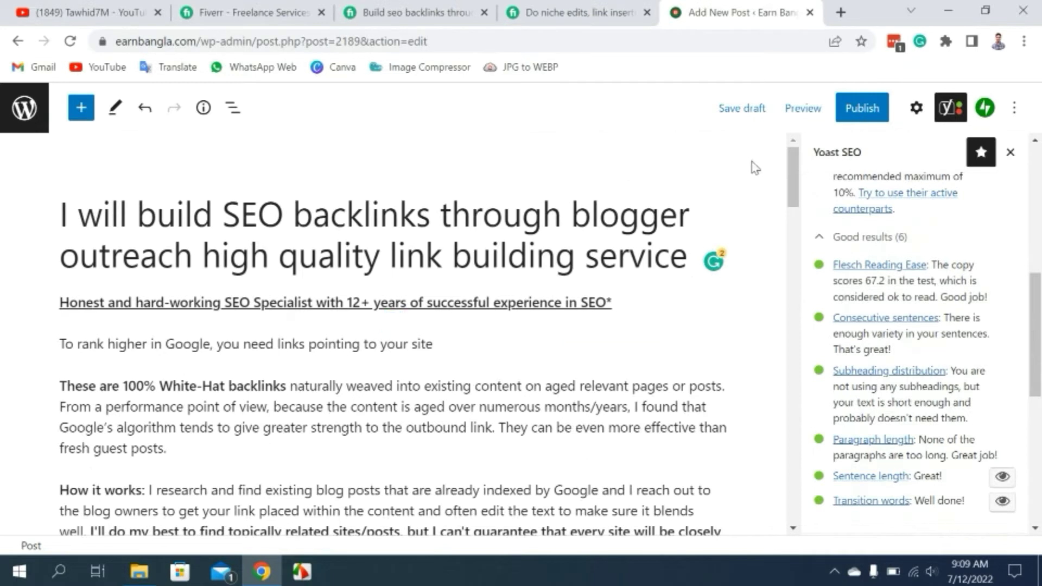
scroll(971, 396, "up", 4)
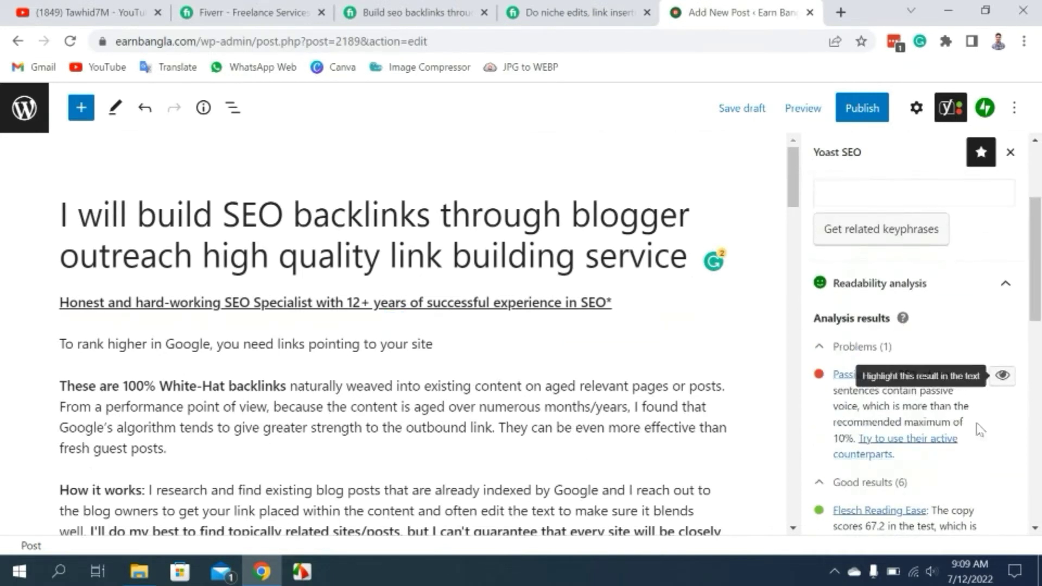
left_click(898, 440)
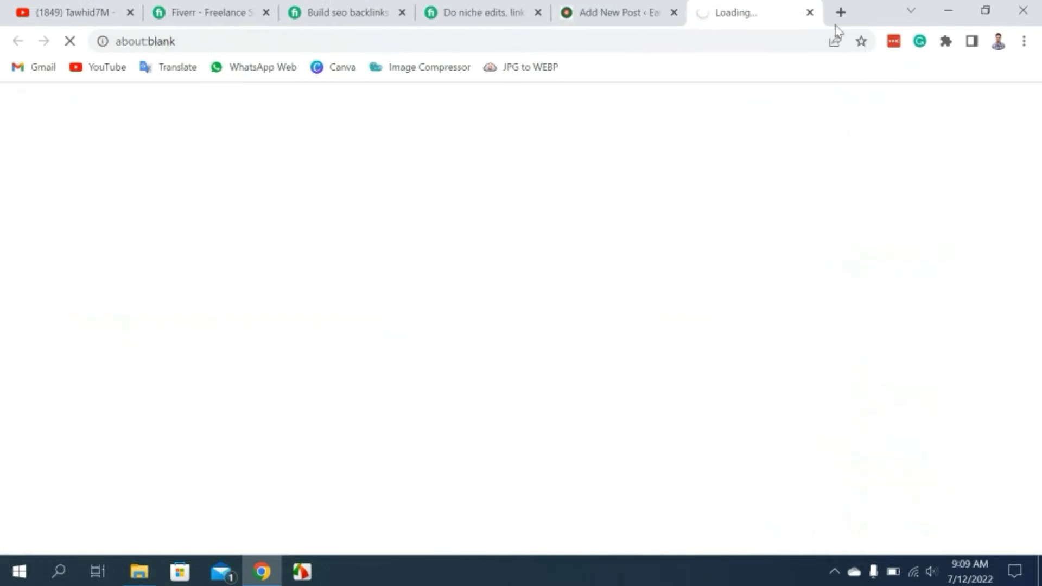
Close the about:blank tab to get back to the Add New Post editor.
left_click(805, 12)
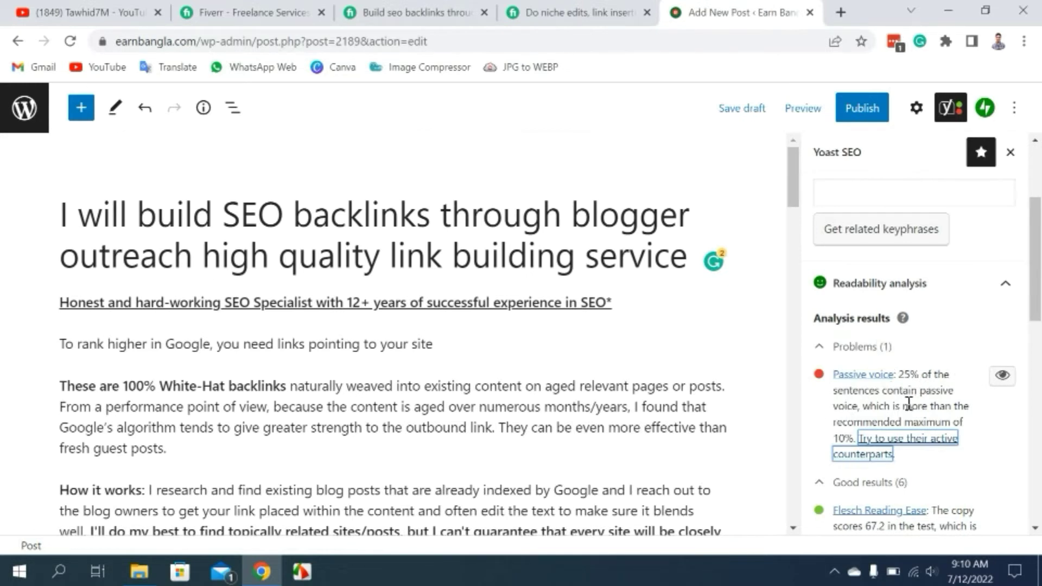
scroll(856, 415, "down", 2)
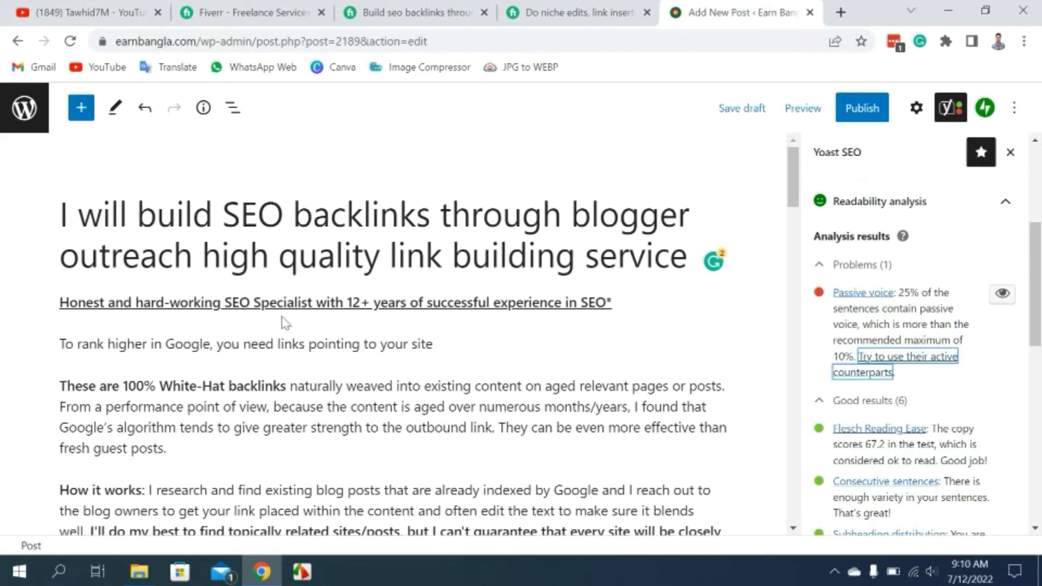
left_click(1003, 294)
scroll(457, 387, "down", 1)
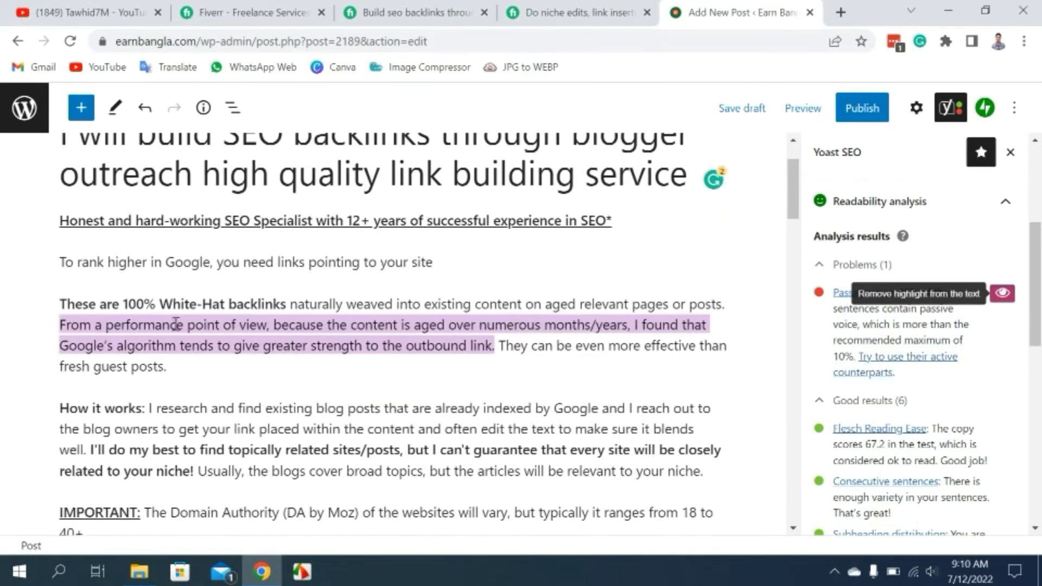
scroll(361, 323, "down", 3)
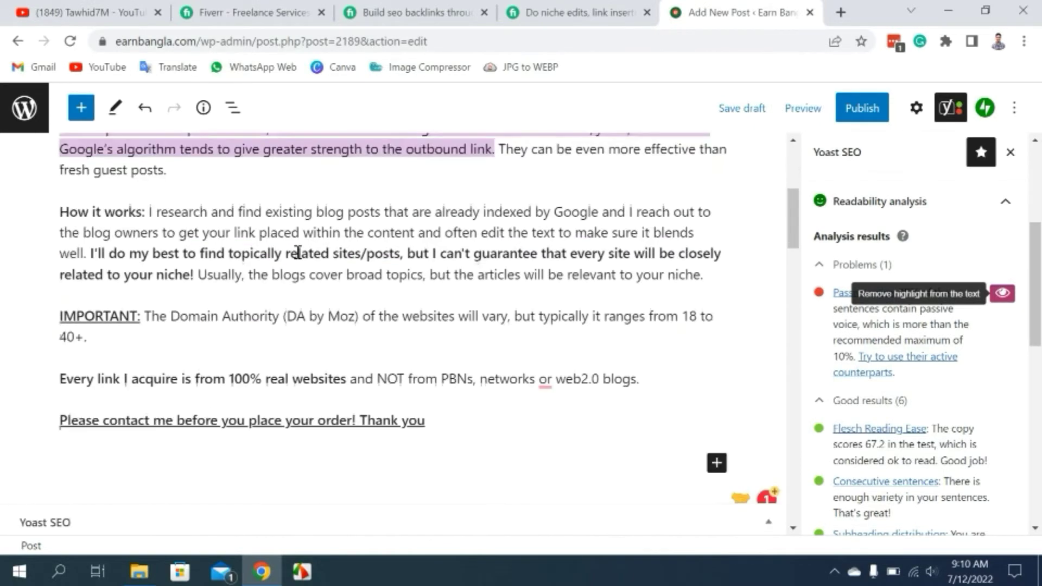
scroll(360, 322, "up", 4)
scroll(405, 383, "down", 1)
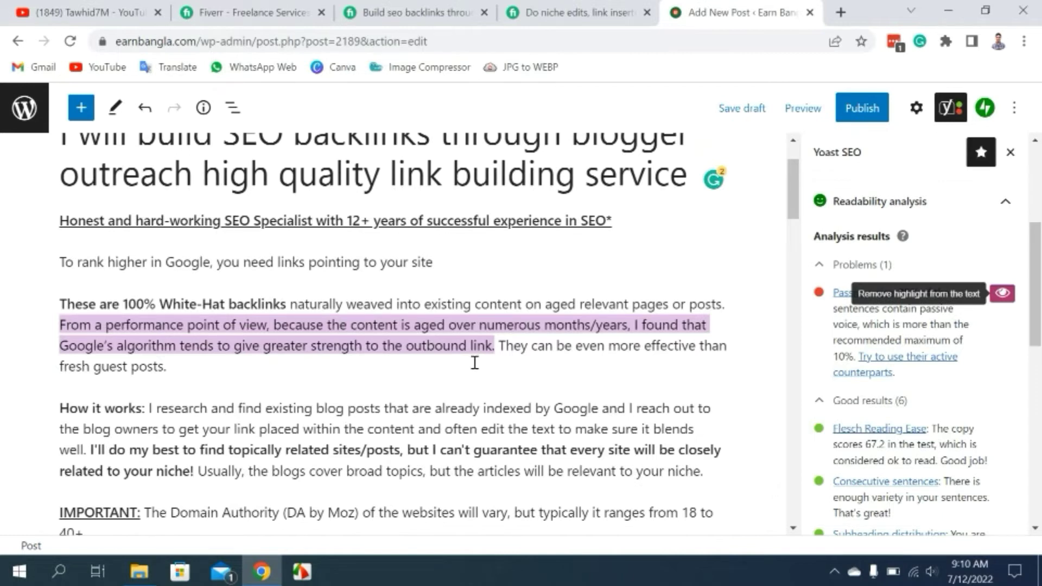
left_click(1000, 297)
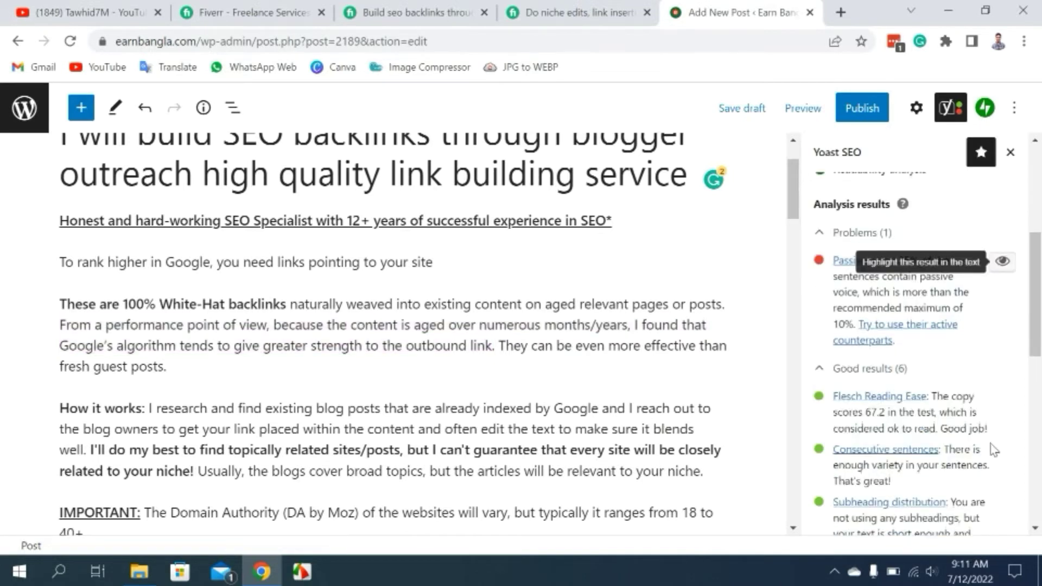
scroll(1004, 380, "down", 2)
scroll(921, 370, "down", 2)
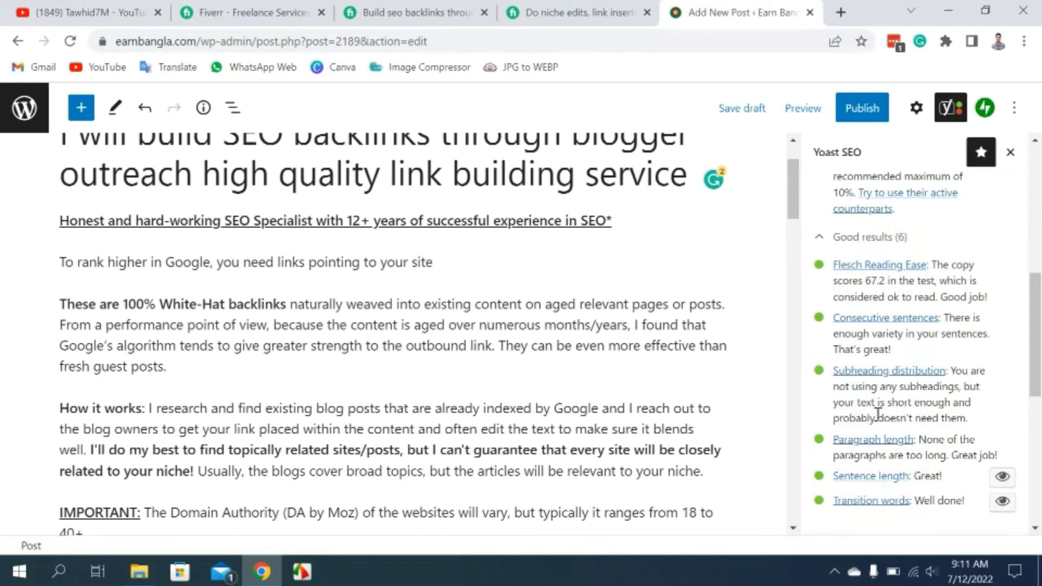
scroll(878, 414, "down", 3)
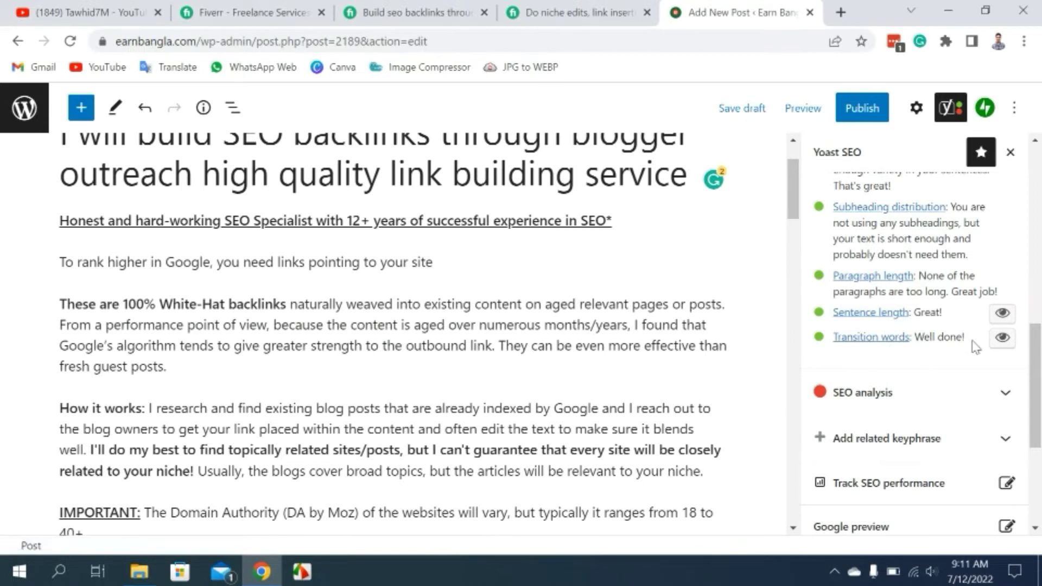
Highlight the transition-word sentences in the draft, review them, then remove the highlighting.
left_click(1001, 342)
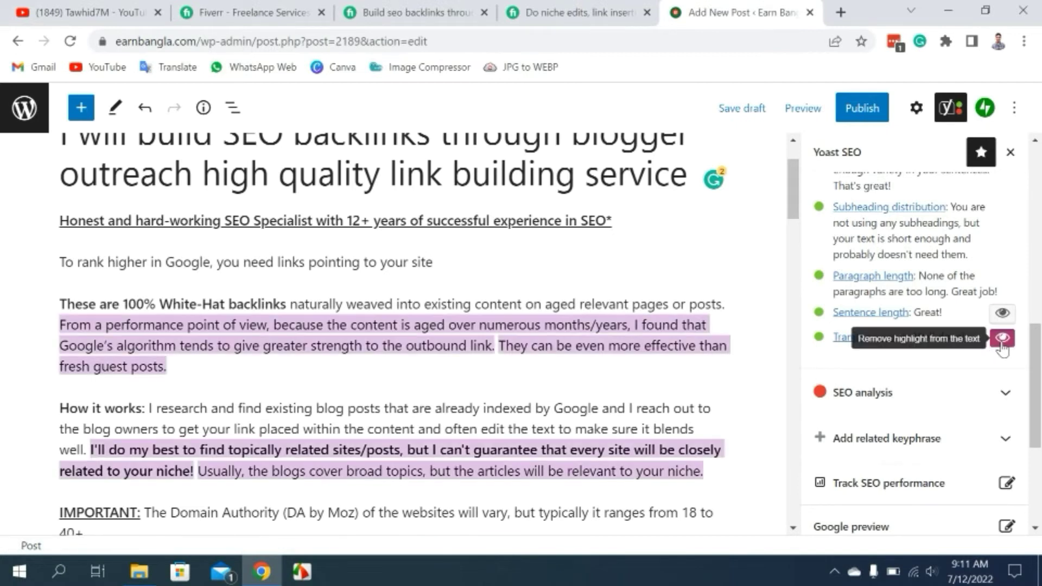
scroll(469, 377, "down", 1)
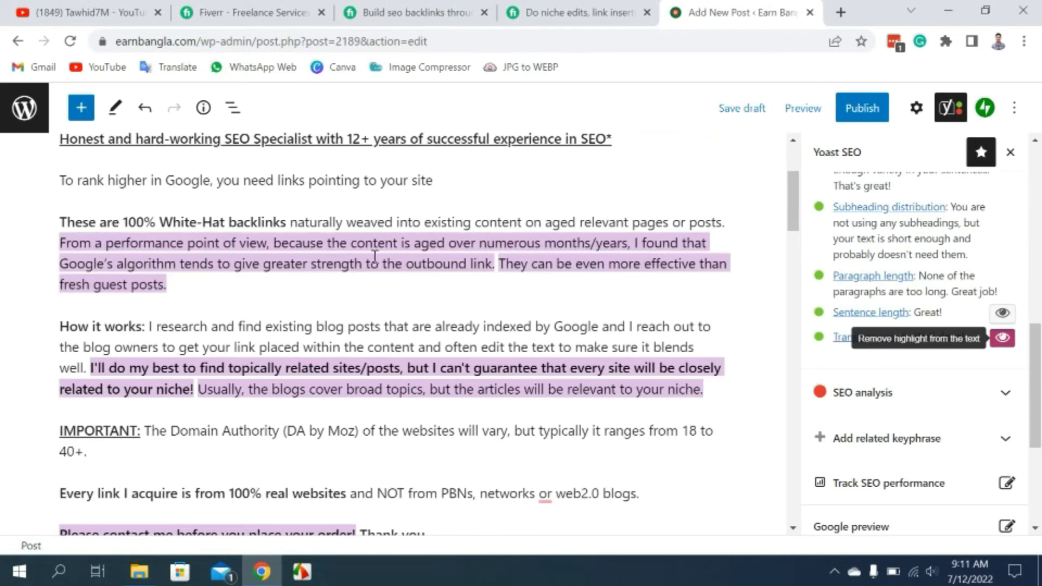
scroll(409, 255, "down", 1)
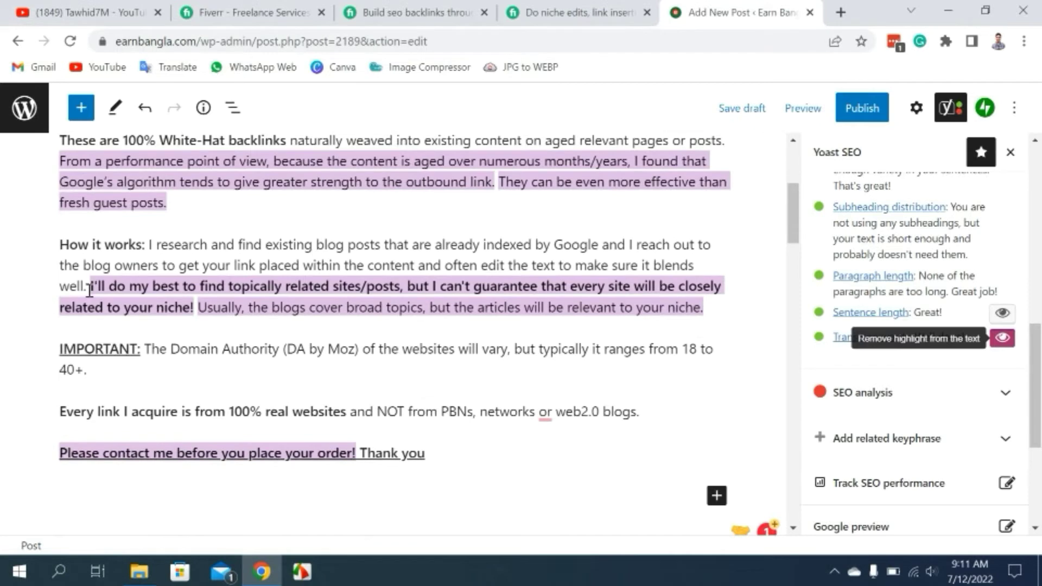
scroll(341, 338, "down", 2)
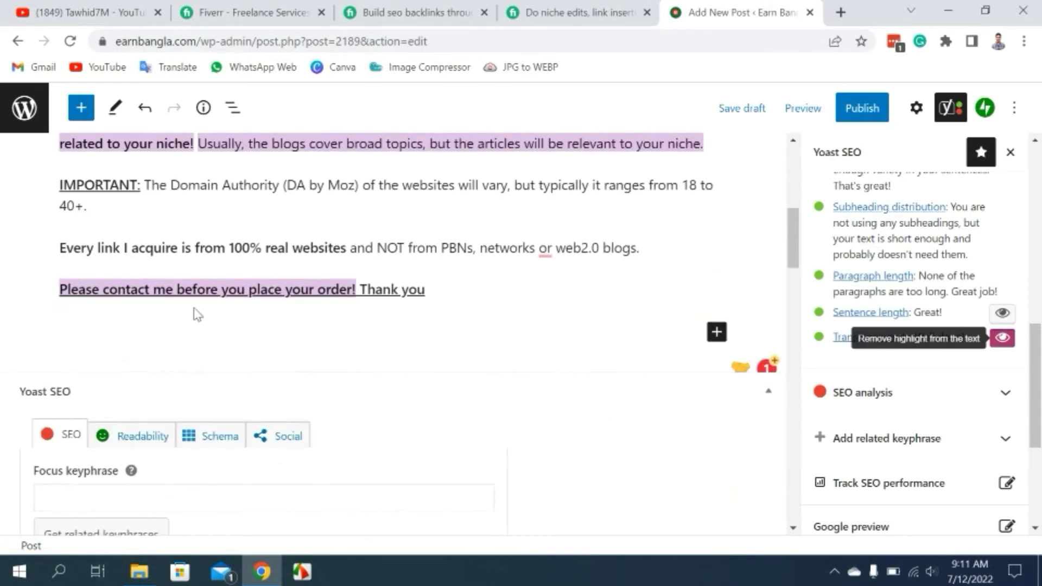
left_click(1001, 341)
Expand the Yoast SEO analysis section in the sidebar.
scroll(373, 347, "up", 7)
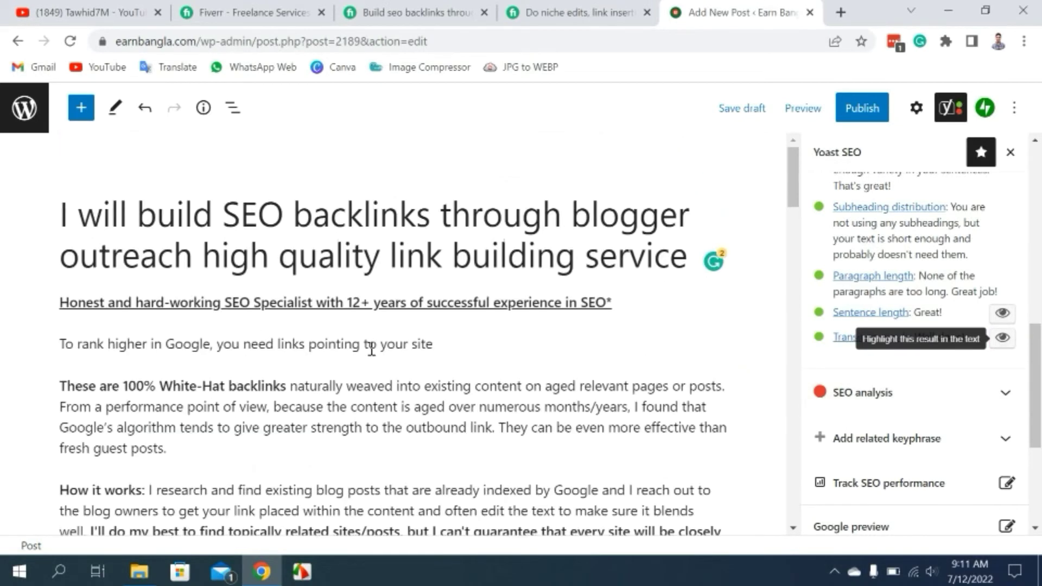
mouse_move(365, 359)
mouse_move(513, 321)
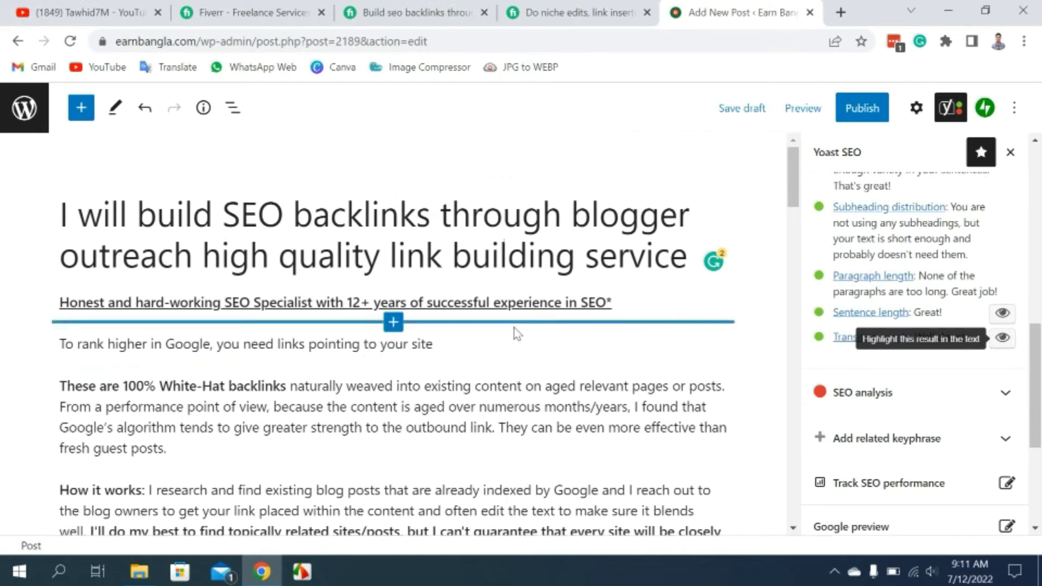
scroll(920, 255, "up", 5)
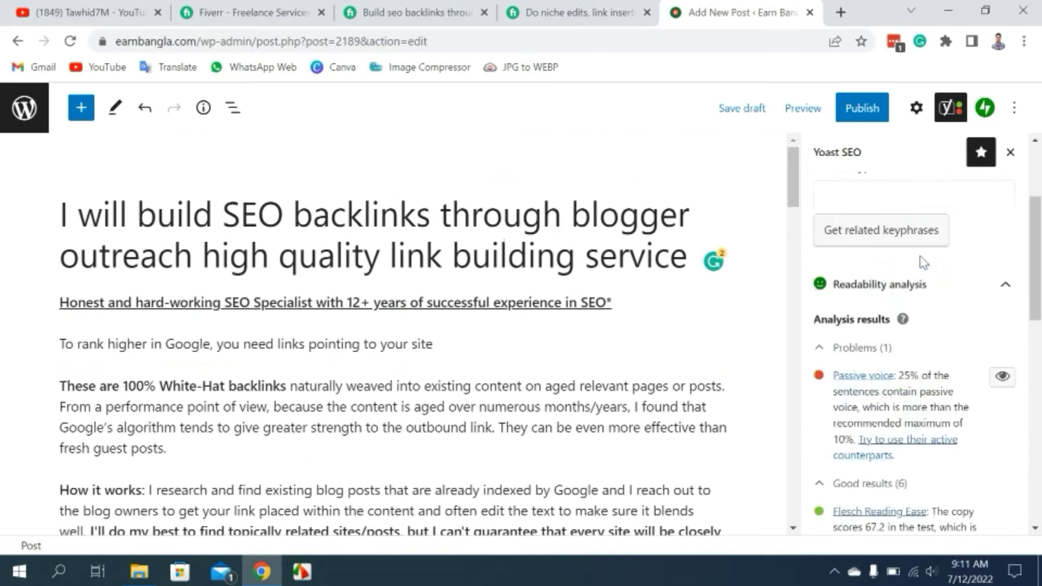
scroll(977, 380, "down", 5)
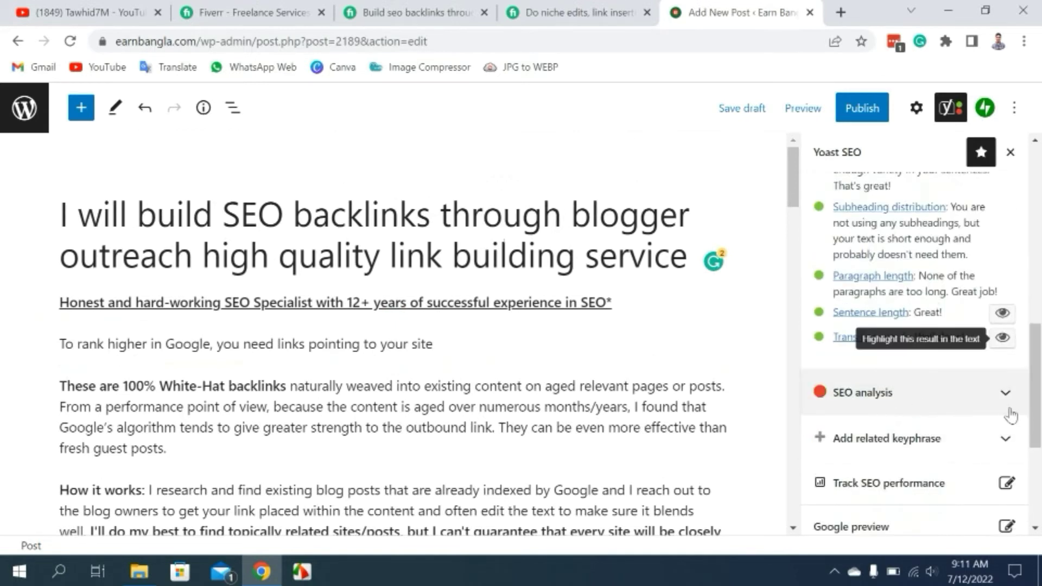
left_click(1006, 395)
Select and copy 'SEO backlinks' from the post title, then focus Yoast's Focus keyphrase field.
scroll(888, 443, "up", 5)
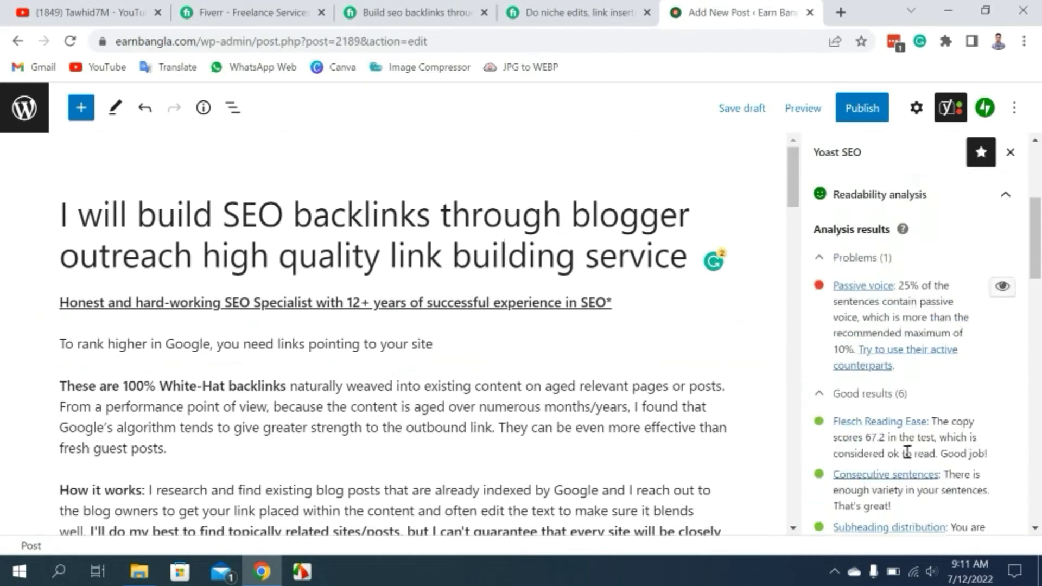
scroll(838, 350, "up", 3)
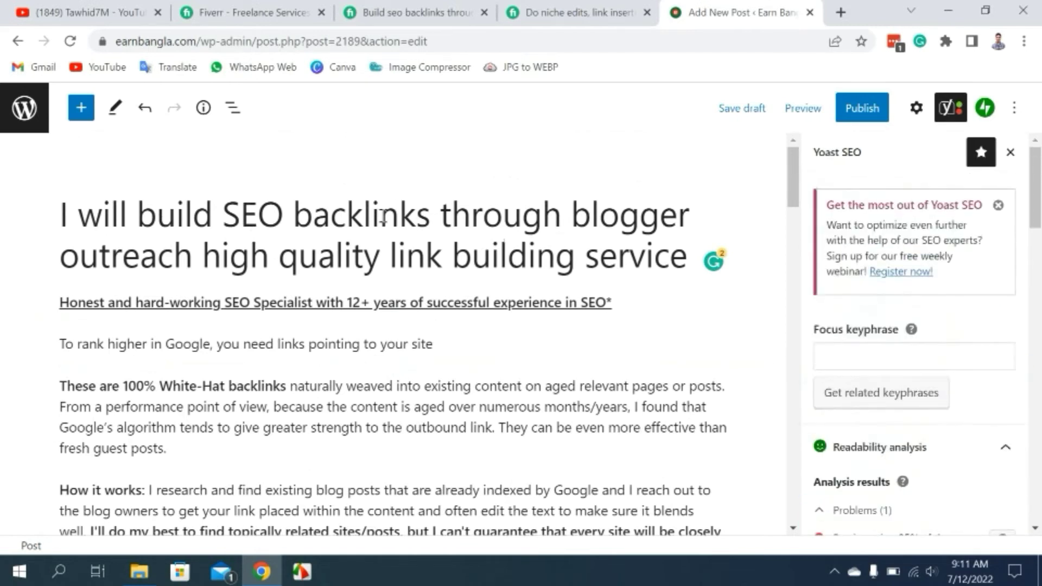
left_click_drag(222, 214, 425, 207)
left_click(346, 213)
left_click(294, 215, "shift")
double_click(426, 215)
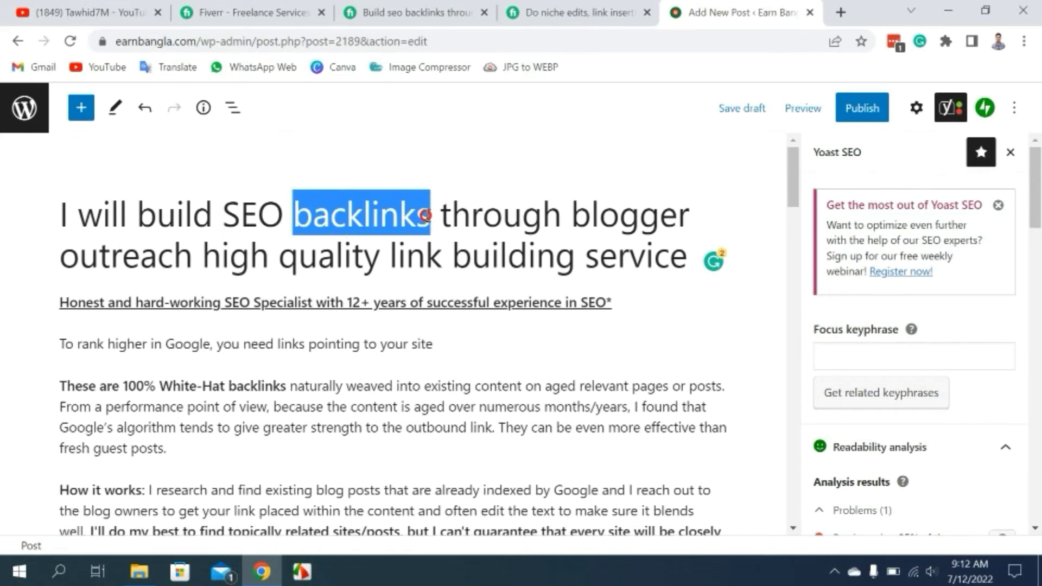
left_click(331, 215)
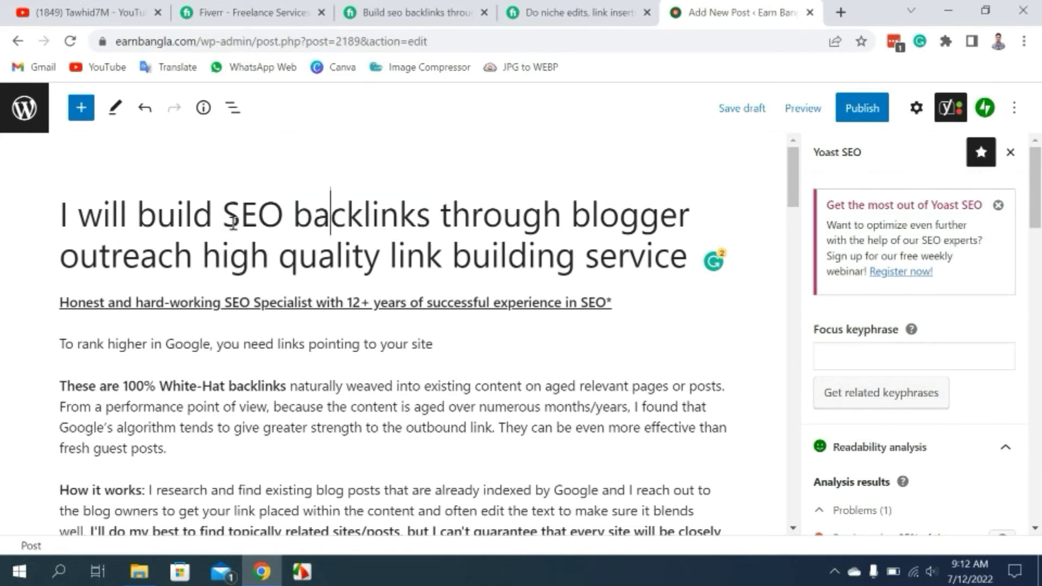
left_click_drag(224, 215, 429, 216)
key("ctrl+c")
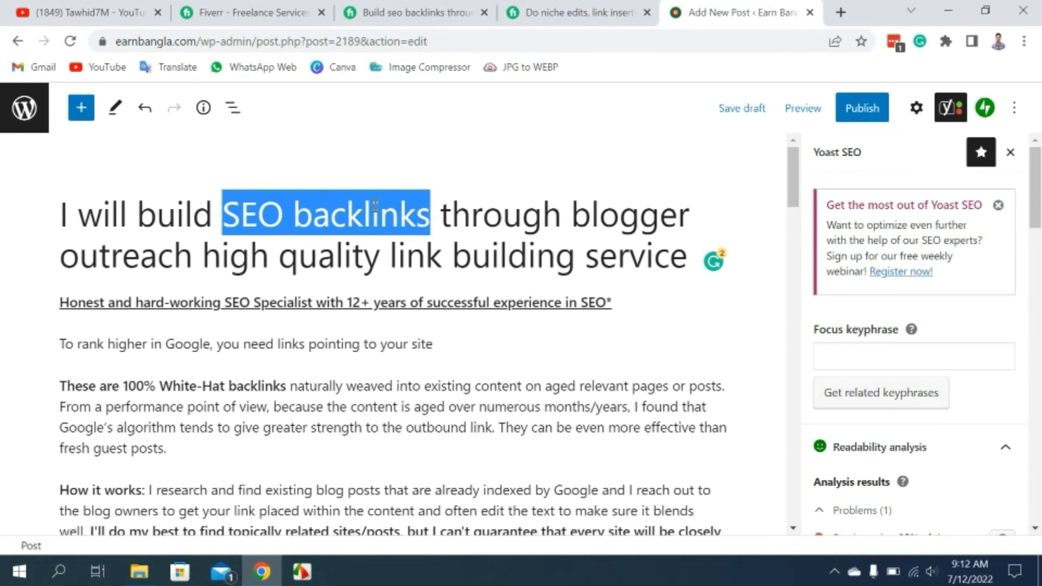
left_click(863, 358)
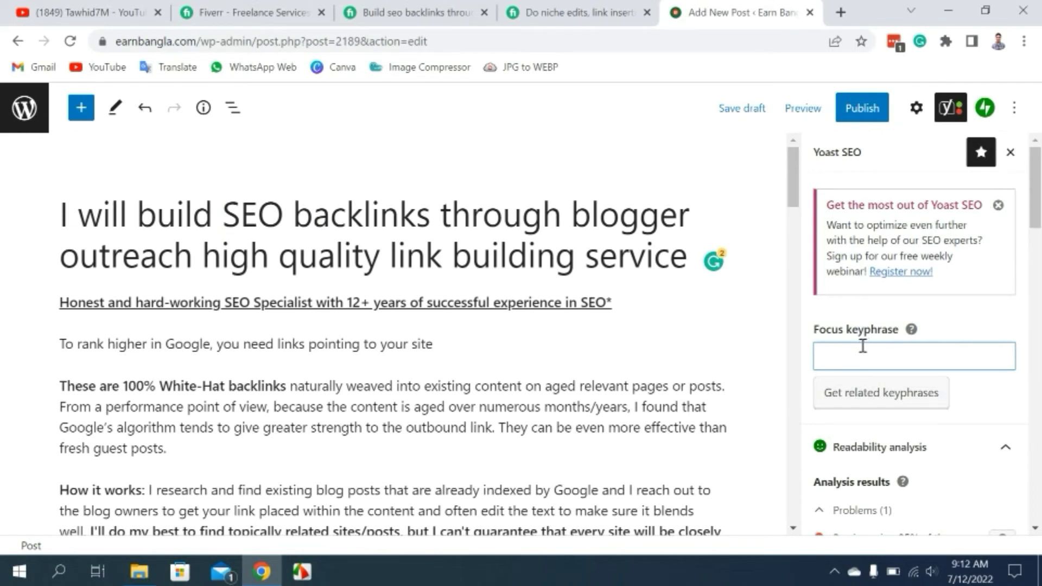
key("ctrl+v")
scroll(923, 350, "down", 5)
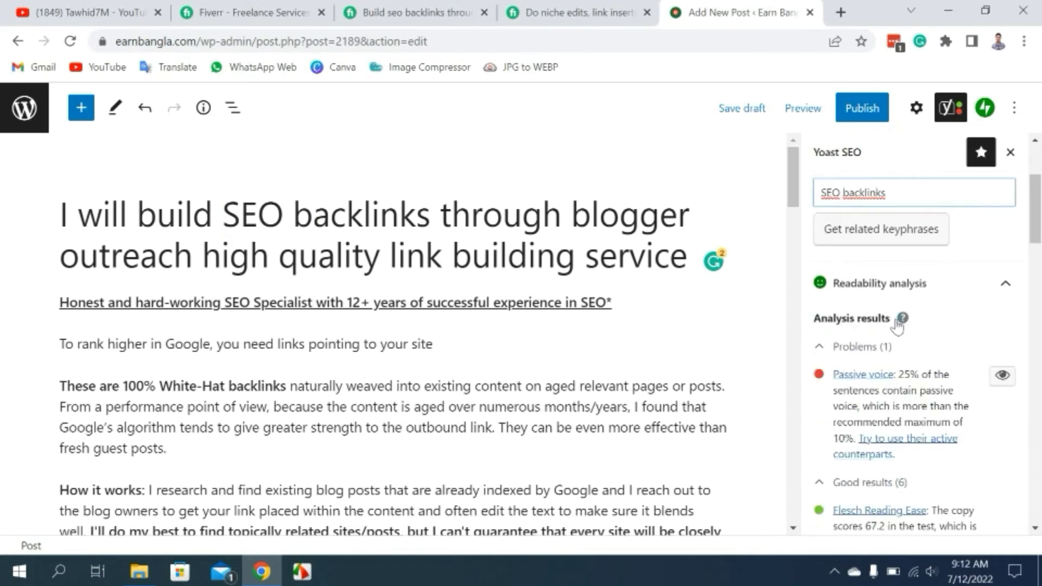
scroll(945, 338, "down", 10)
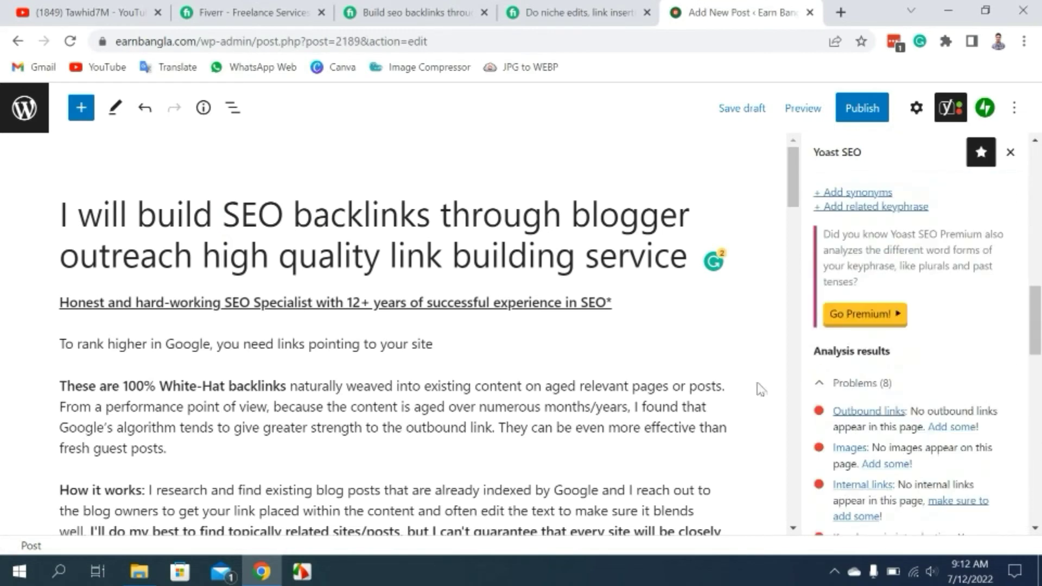
scroll(950, 283, "up", 3)
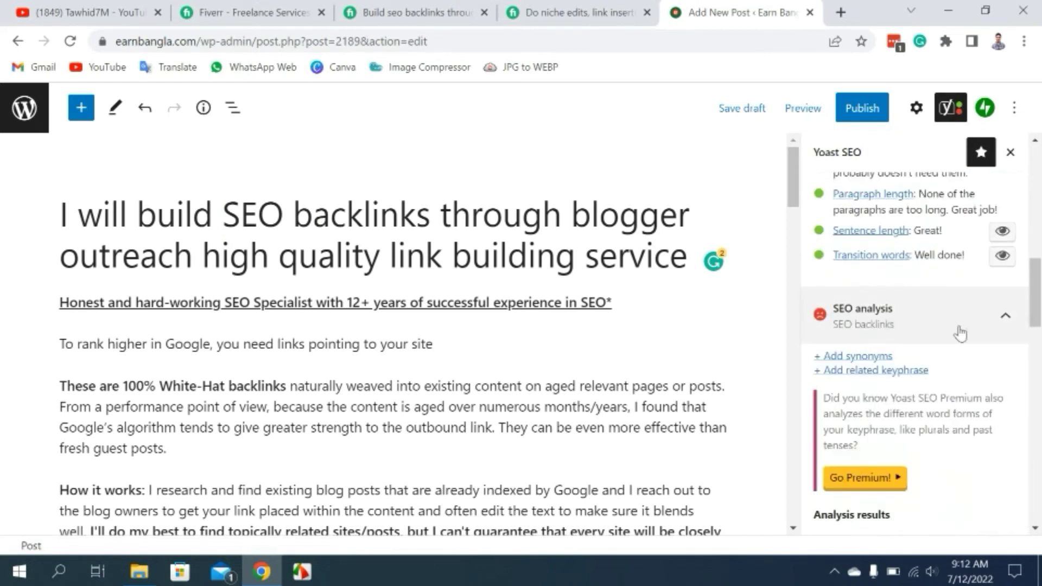
scroll(961, 332, "down", 5)
scroll(958, 326, "up", 6)
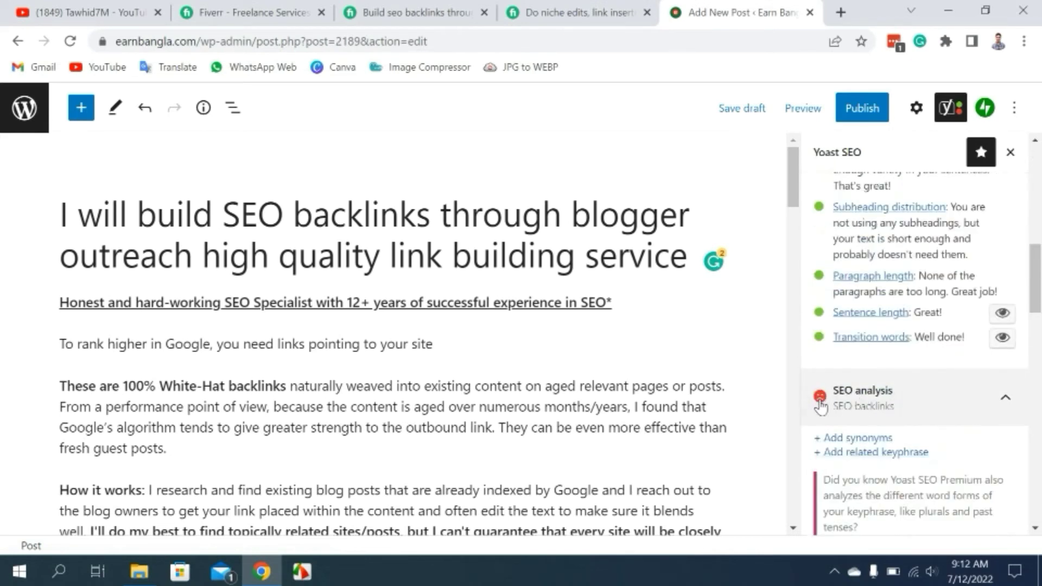
scroll(882, 397, "down", 8)
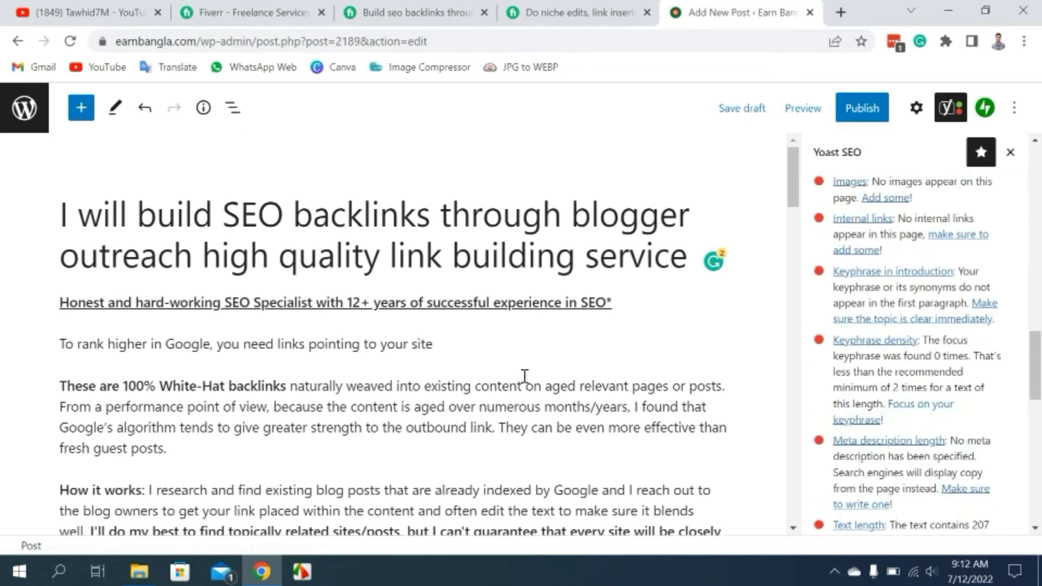
scroll(266, 348, "down", 3)
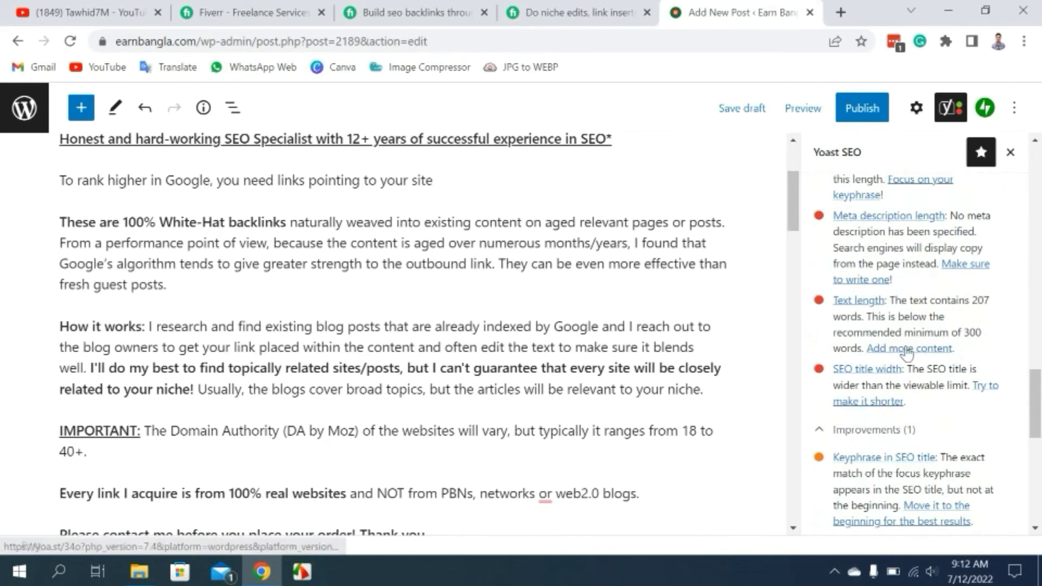
scroll(907, 352, "up", 6)
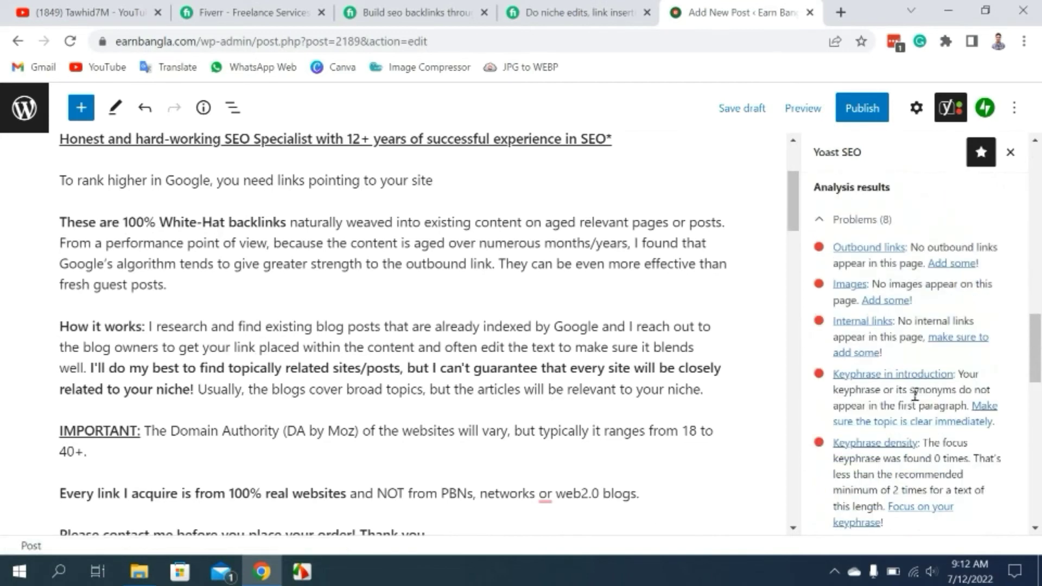
scroll(397, 348, "up", 3)
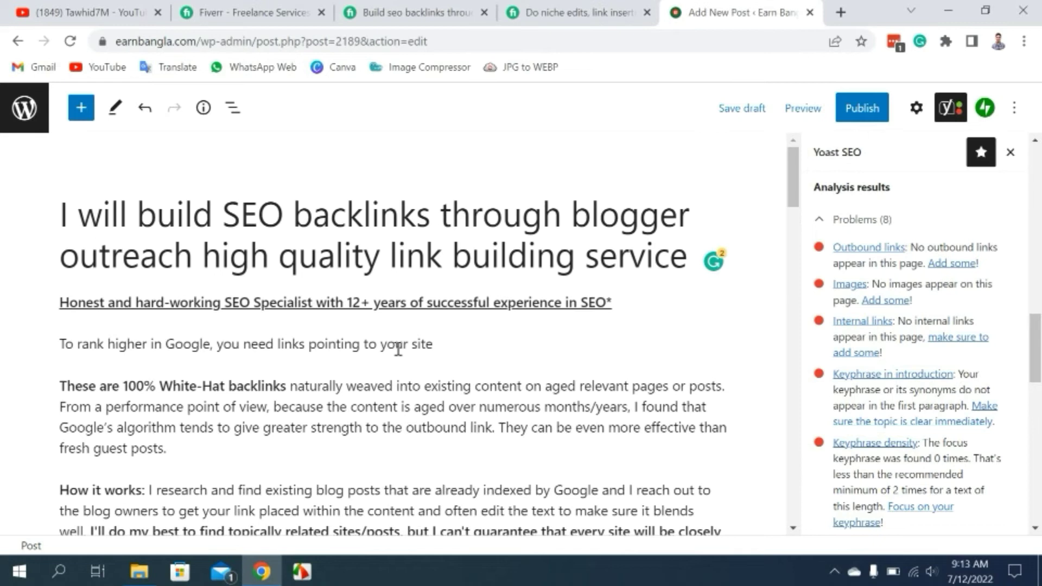
scroll(926, 328, "down", 9)
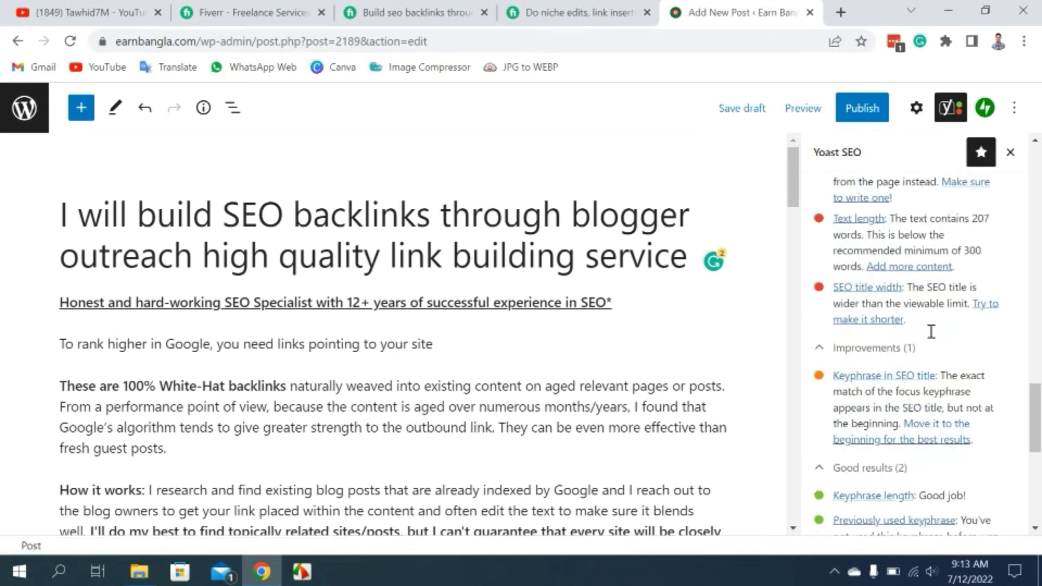
scroll(931, 330, "up", 13)
scroll(935, 335, "down", 1)
scroll(937, 339, "up", 5)
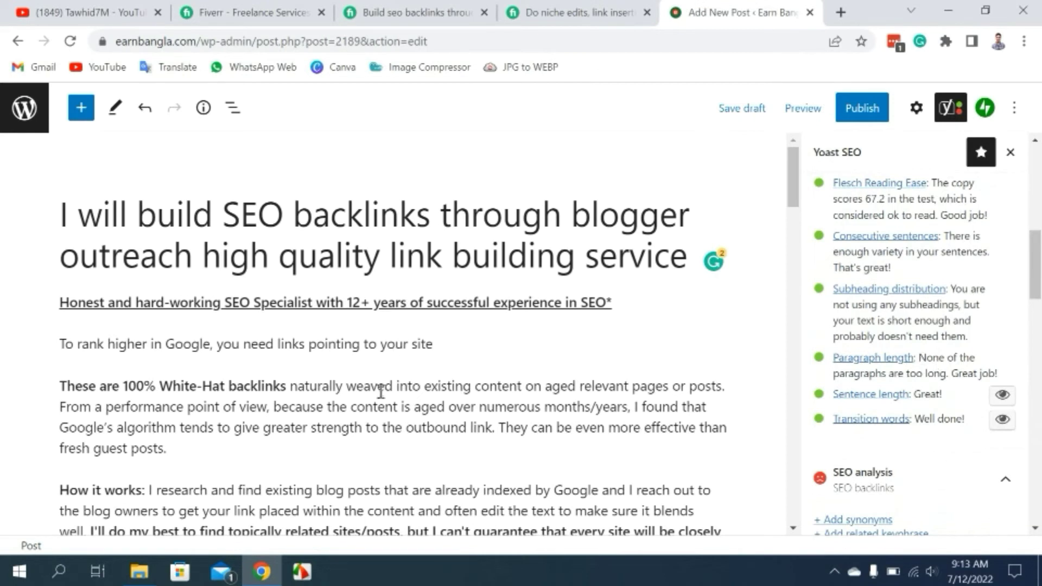
scroll(256, 410, "down", 5)
scroll(389, 358, "up", 5)
scroll(904, 335, "up", 3)
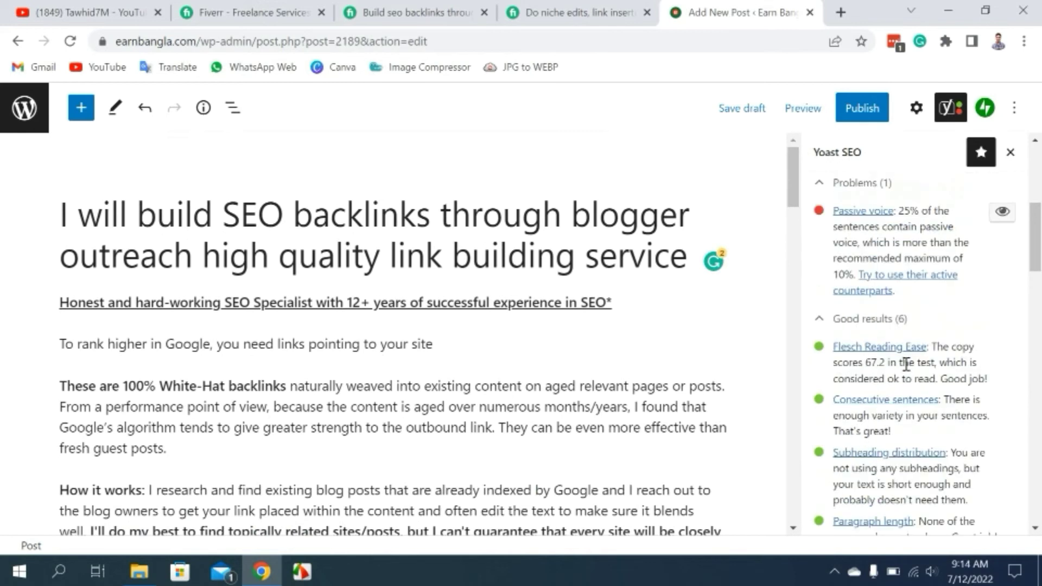
scroll(922, 341, "down", 3)
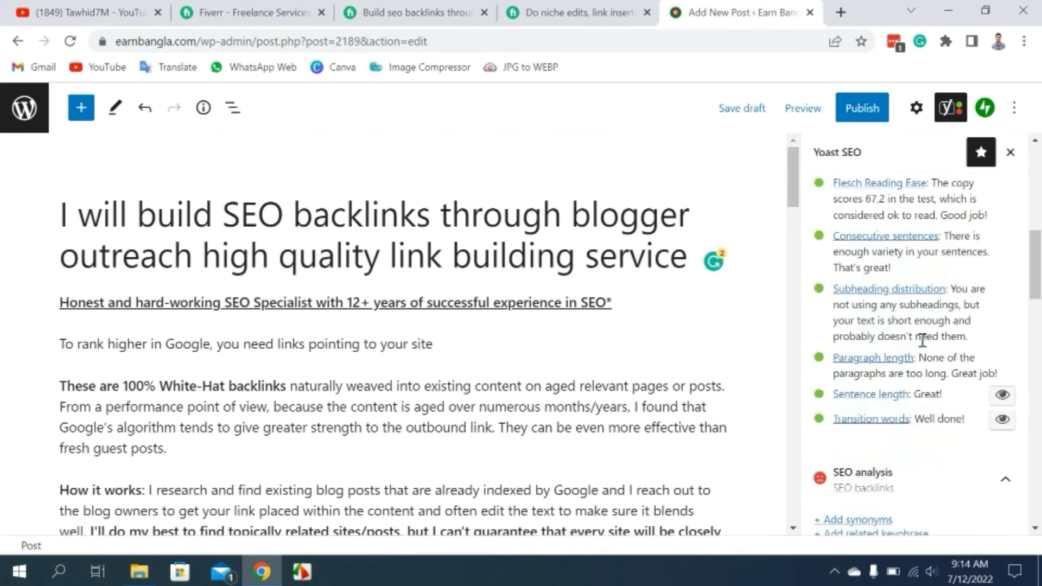
scroll(298, 384, "down", 1)
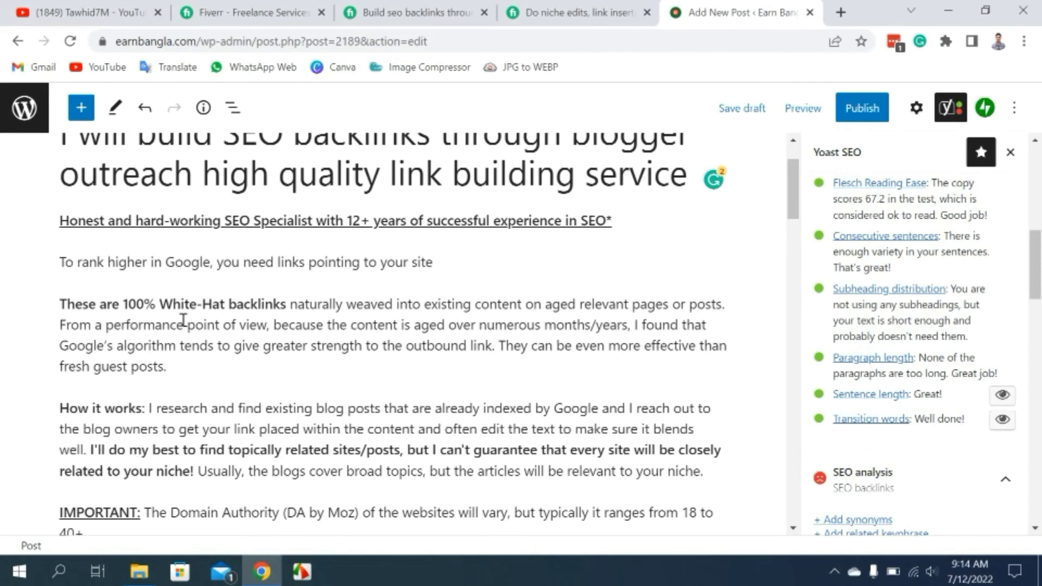
scroll(183, 326, "down", 1)
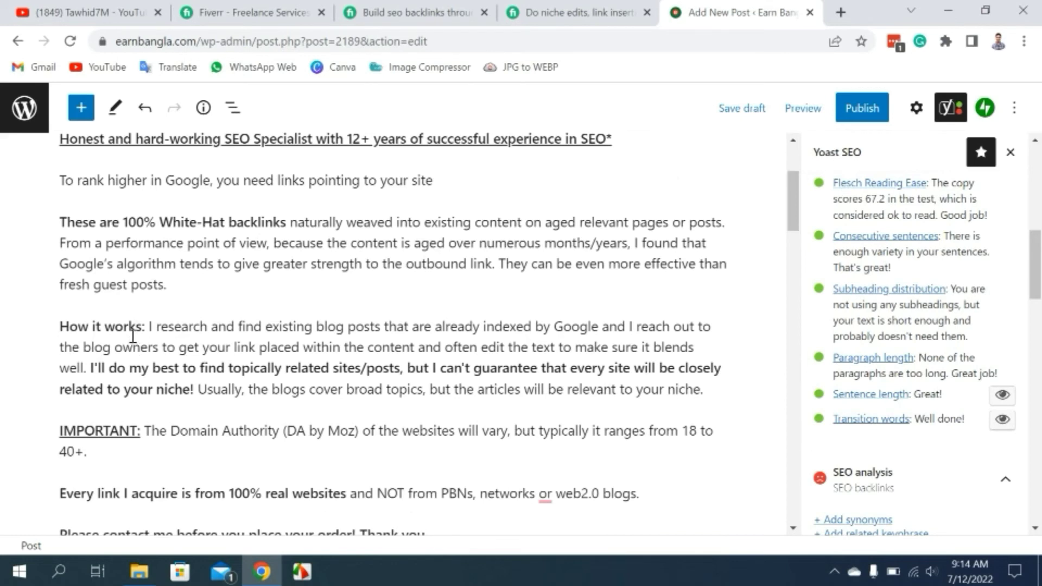
scroll(132, 335, "up", 1)
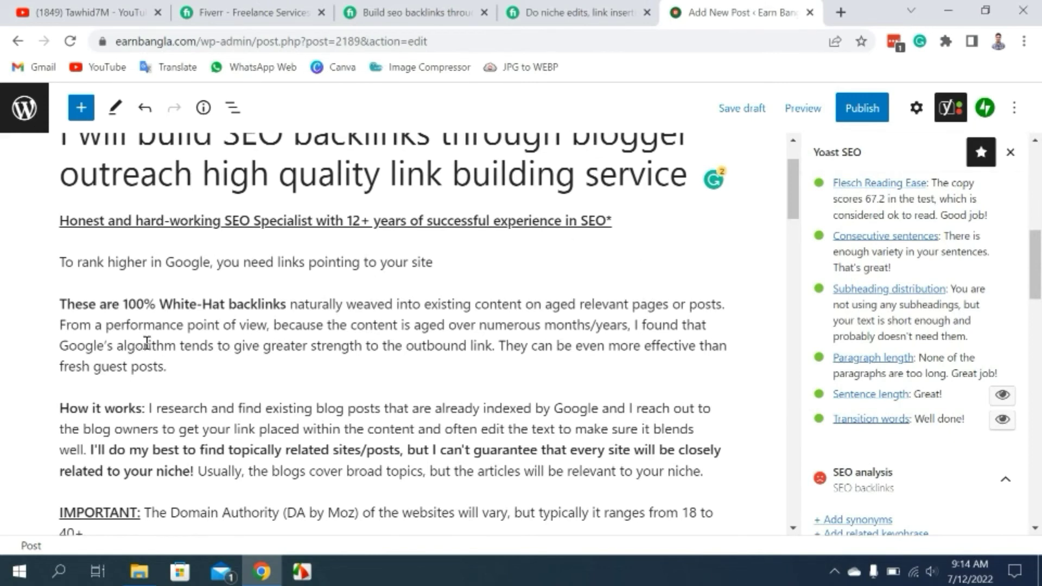
scroll(163, 358, "down", 1)
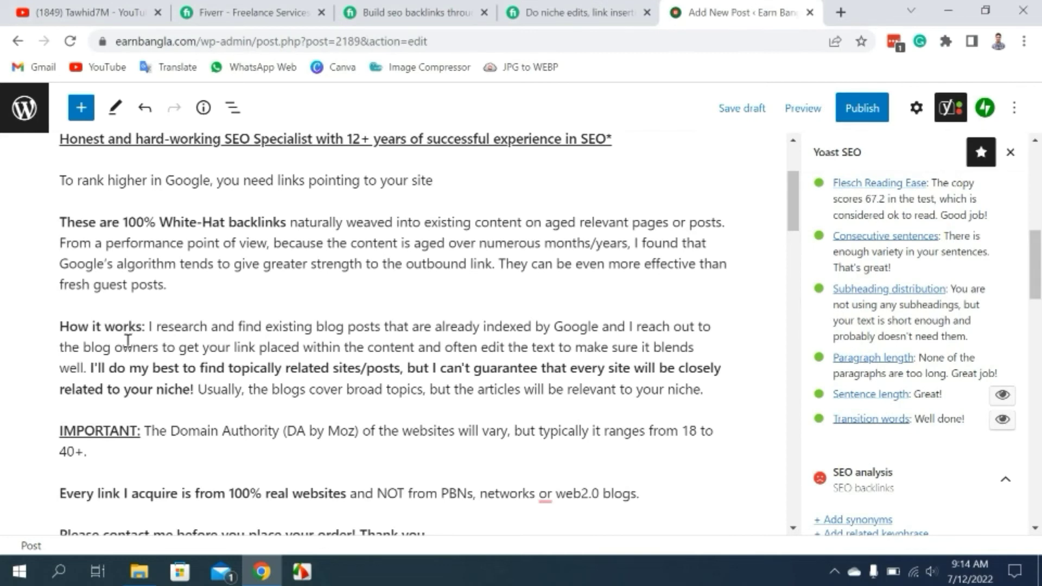
scroll(578, 365, "up", 3)
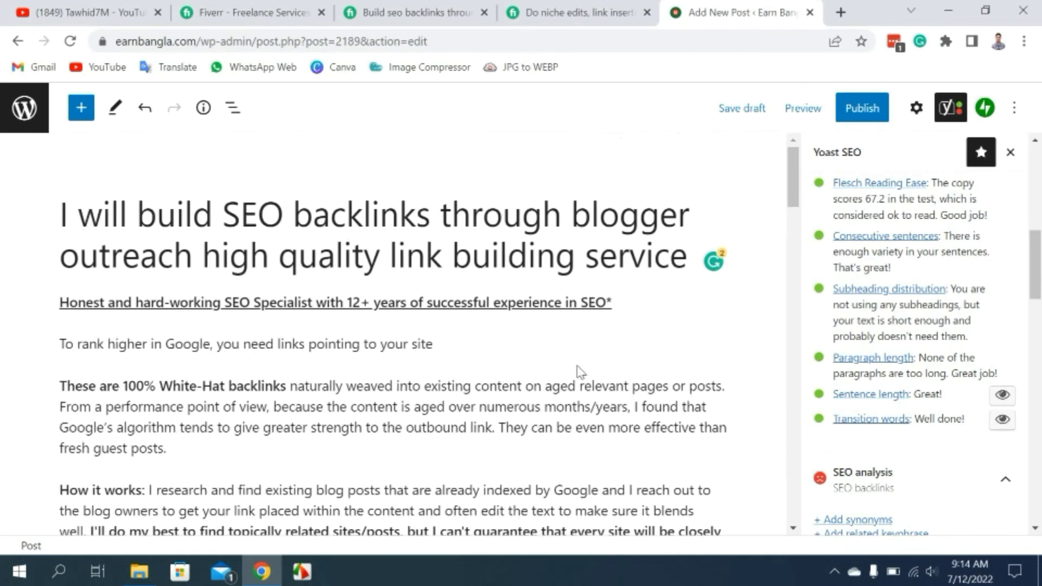
mouse_move(564, 366)
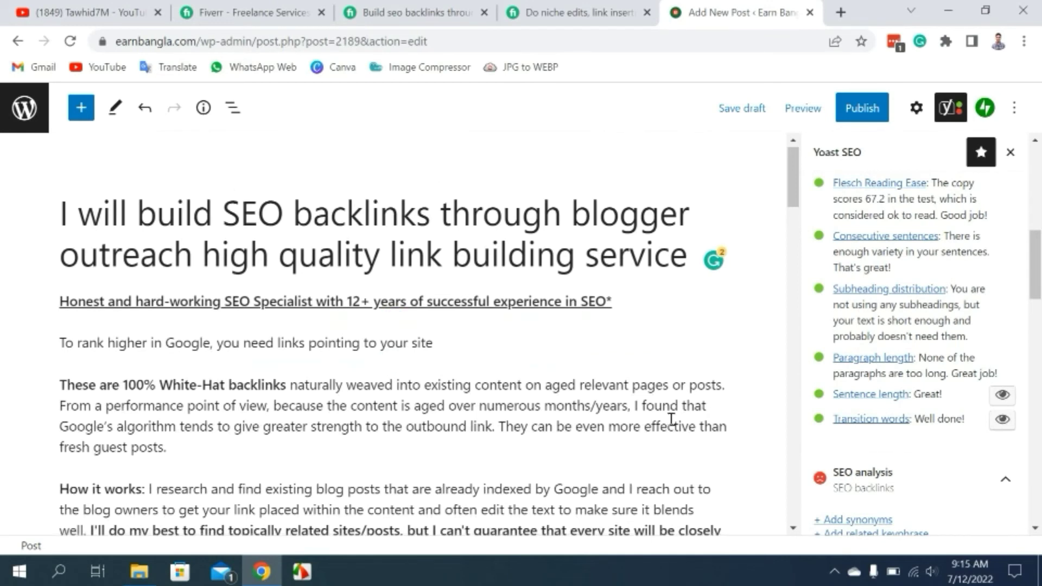
scroll(665, 412, "down", 1)
scroll(532, 383, "down", 3)
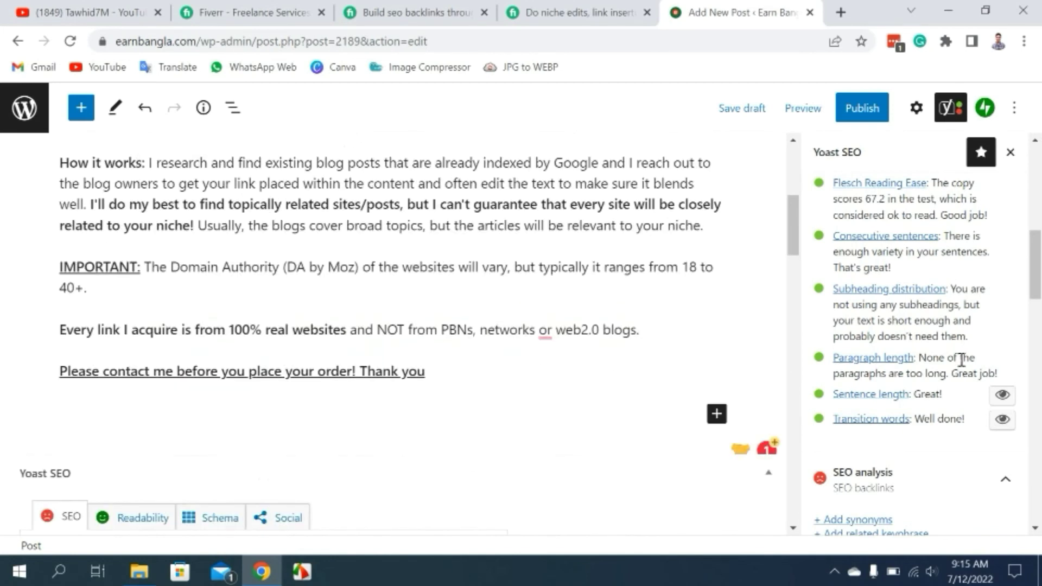
scroll(961, 380, "down", 2)
scroll(958, 337, "down", 4)
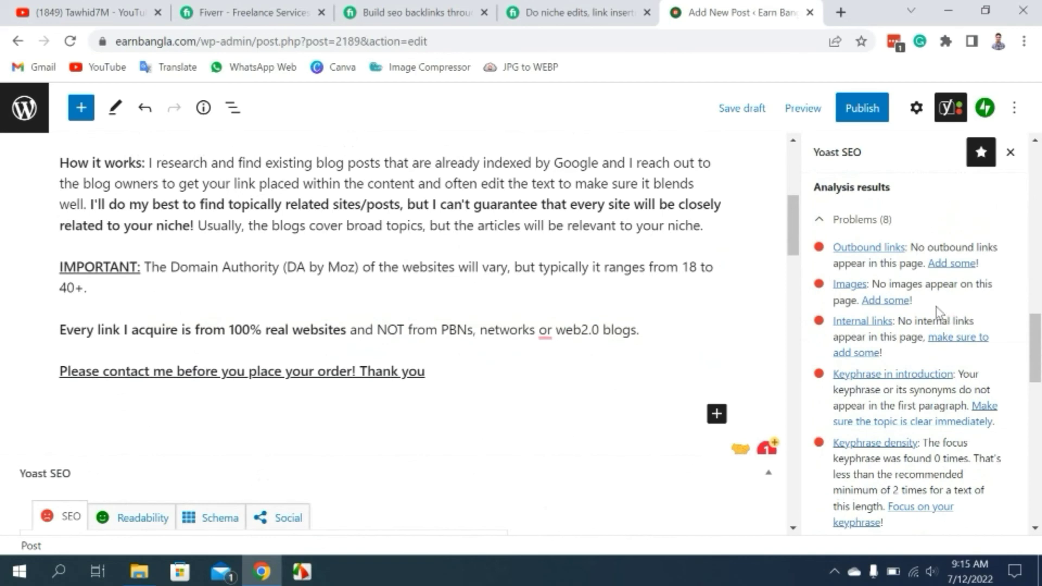
scroll(937, 311, "up", 3)
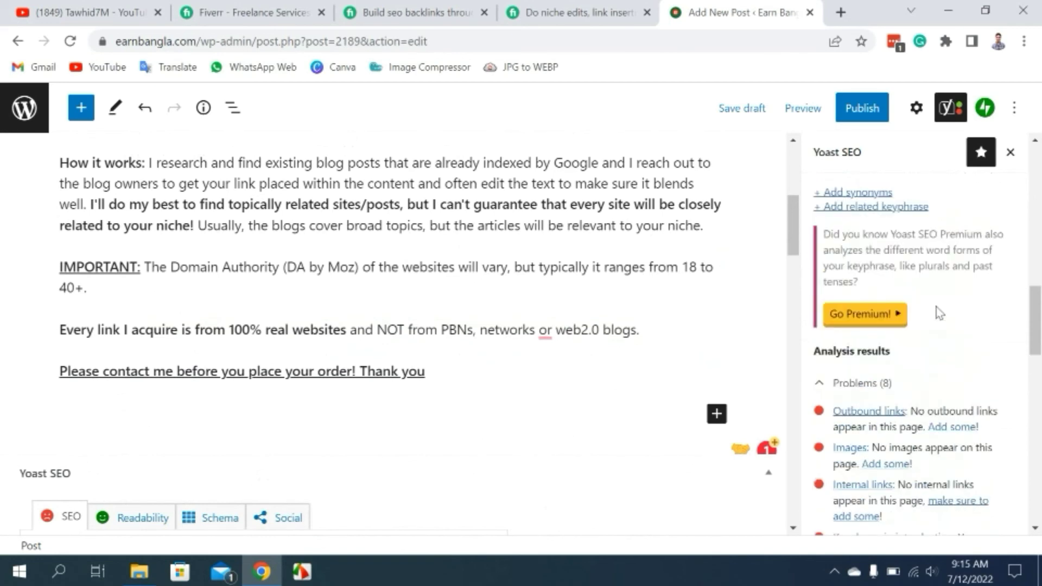
scroll(941, 314, "up", 3)
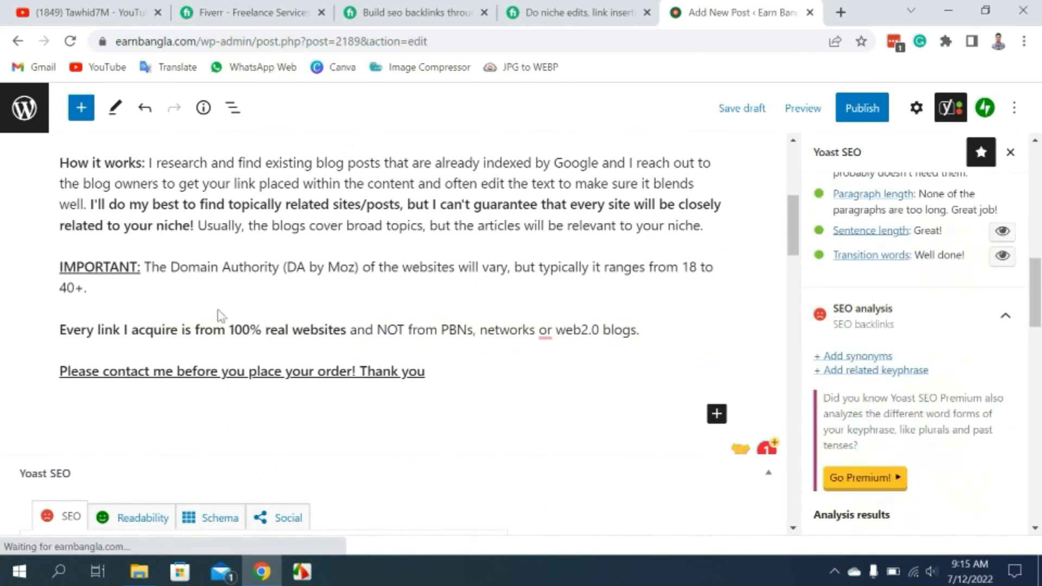
scroll(221, 304, "up", 6)
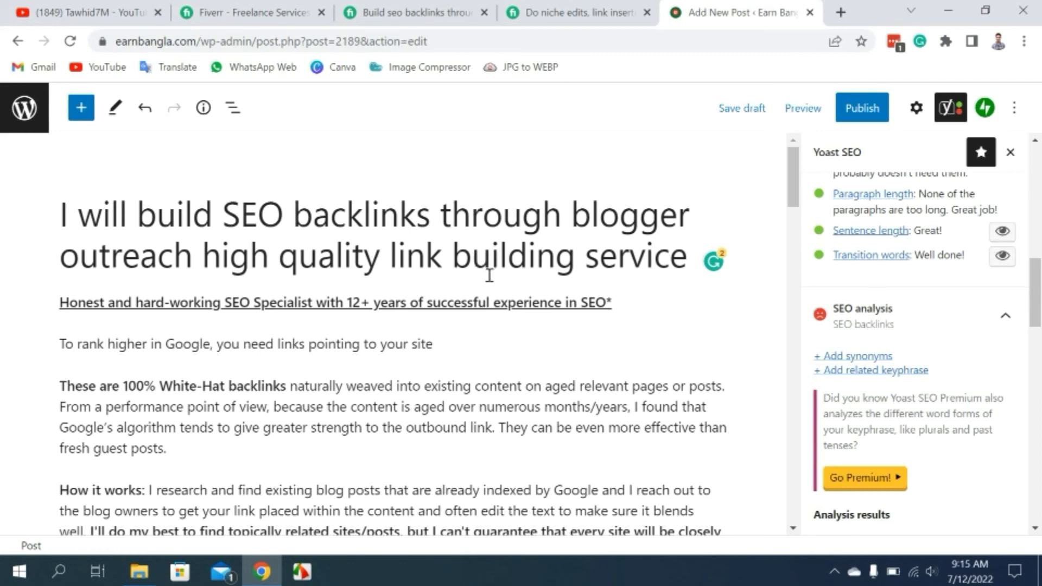
scroll(424, 297, "down", 2)
scroll(422, 296, "down", 6)
scroll(422, 297, "up", 8)
scroll(840, 307, "up", 4)
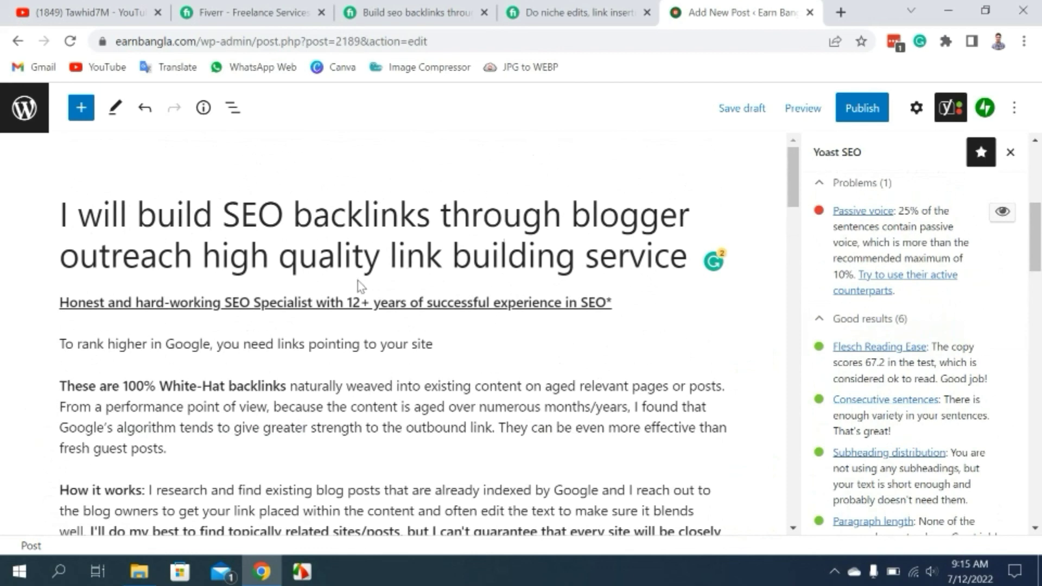
scroll(1010, 331, "down", 10)
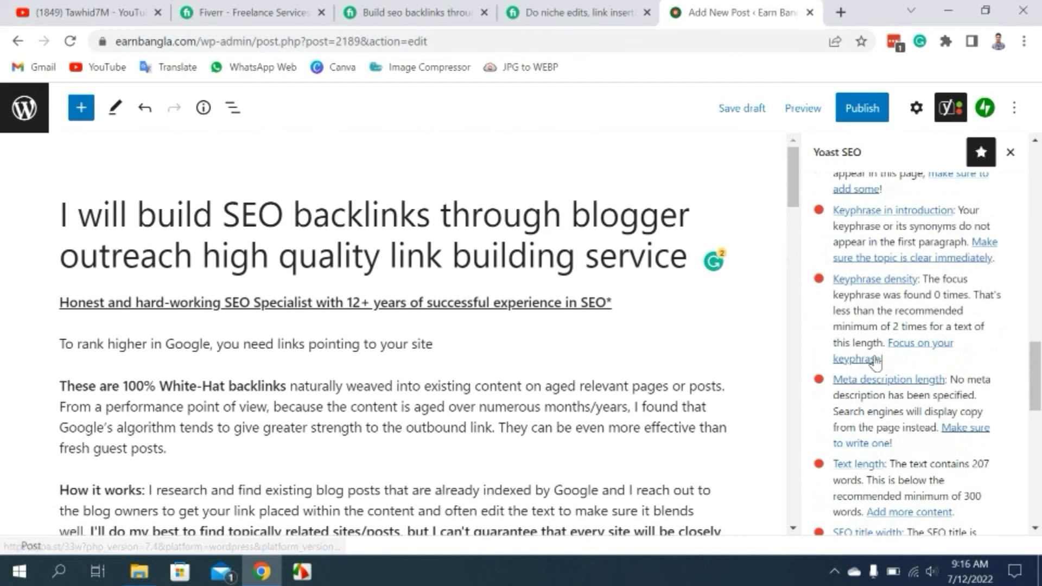
scroll(924, 262, "up", 6)
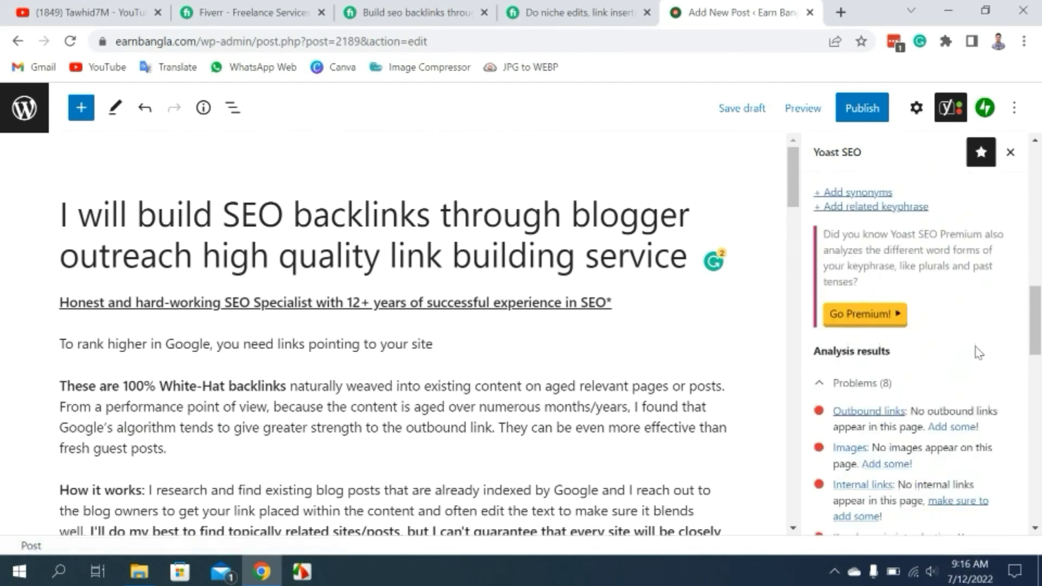
scroll(950, 347, "down", 5)
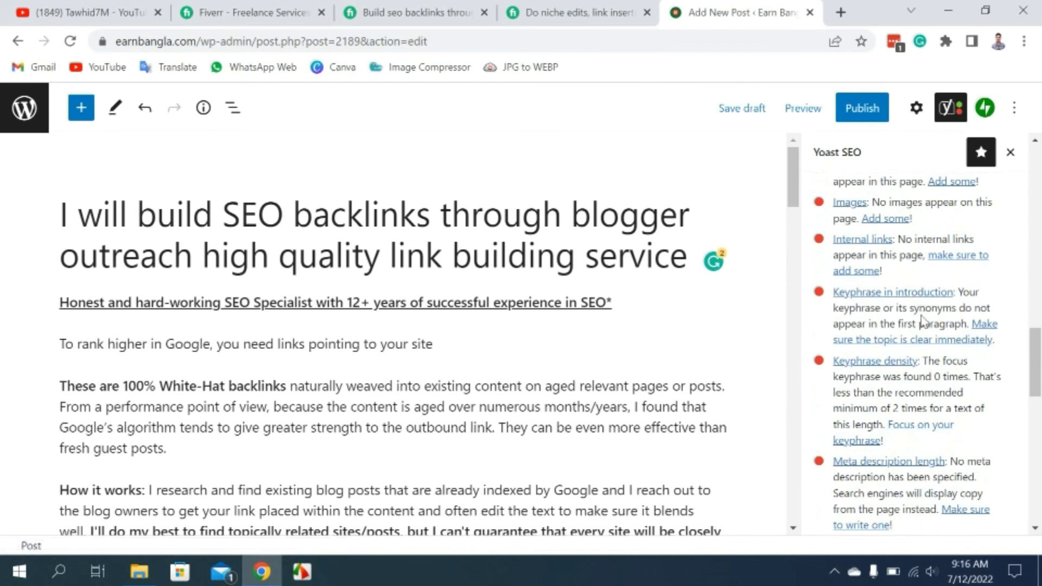
scroll(923, 320, "up", 6)
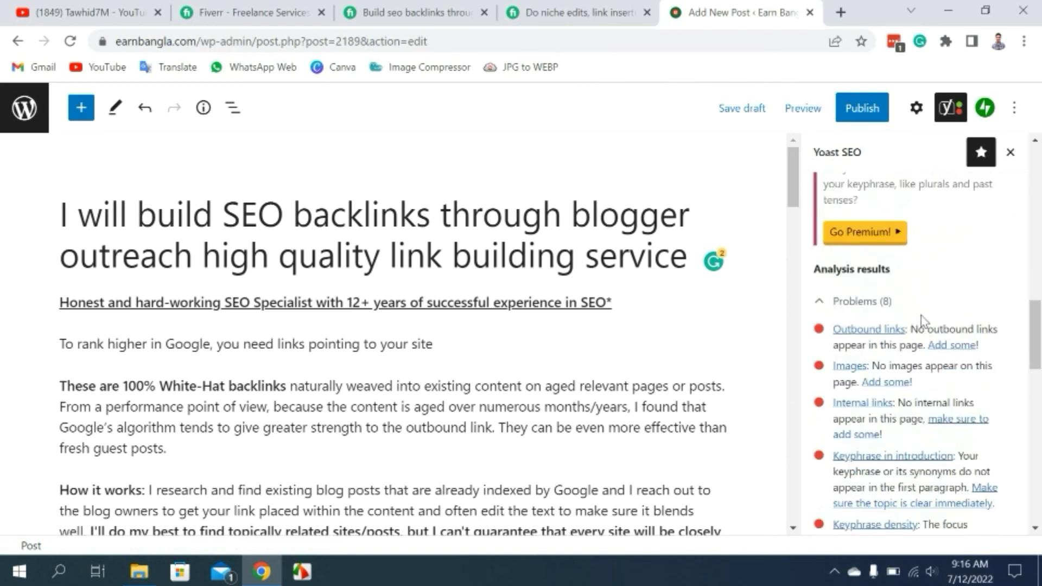
scroll(962, 384, "down", 15)
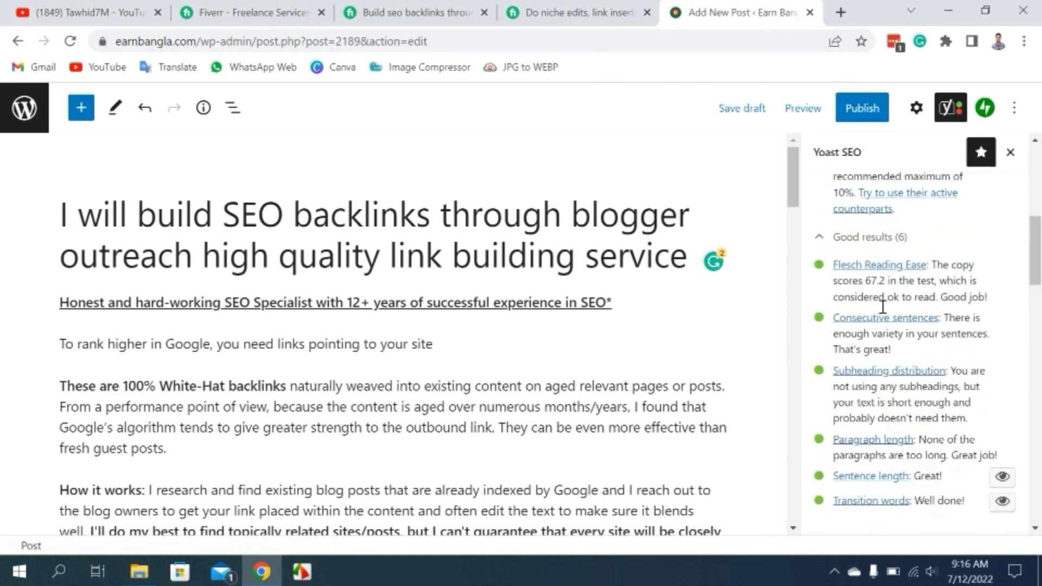
scroll(923, 336, "up", 10)
scroll(944, 446, "down", 3)
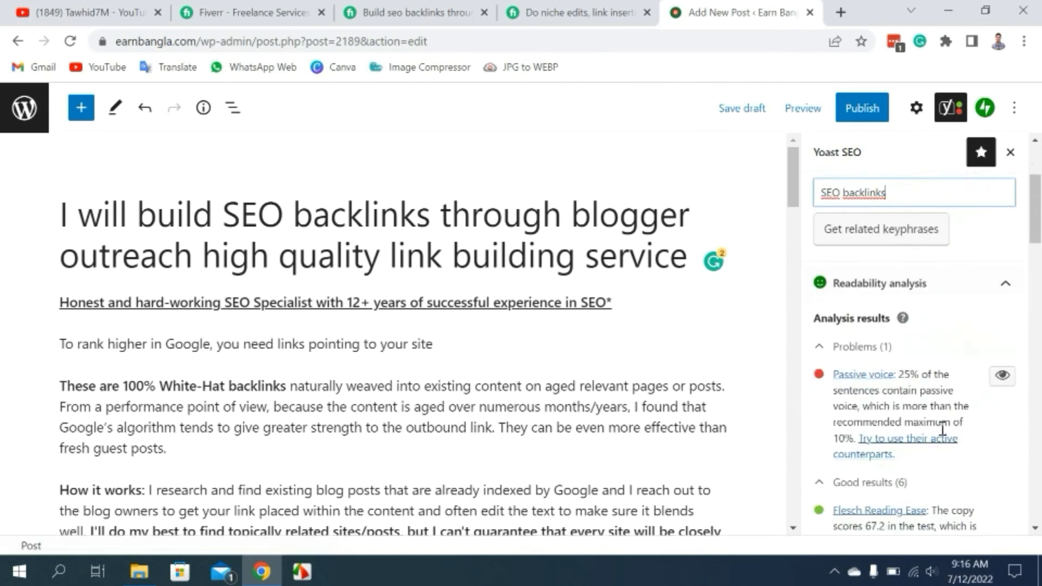
mouse_move(185, 368)
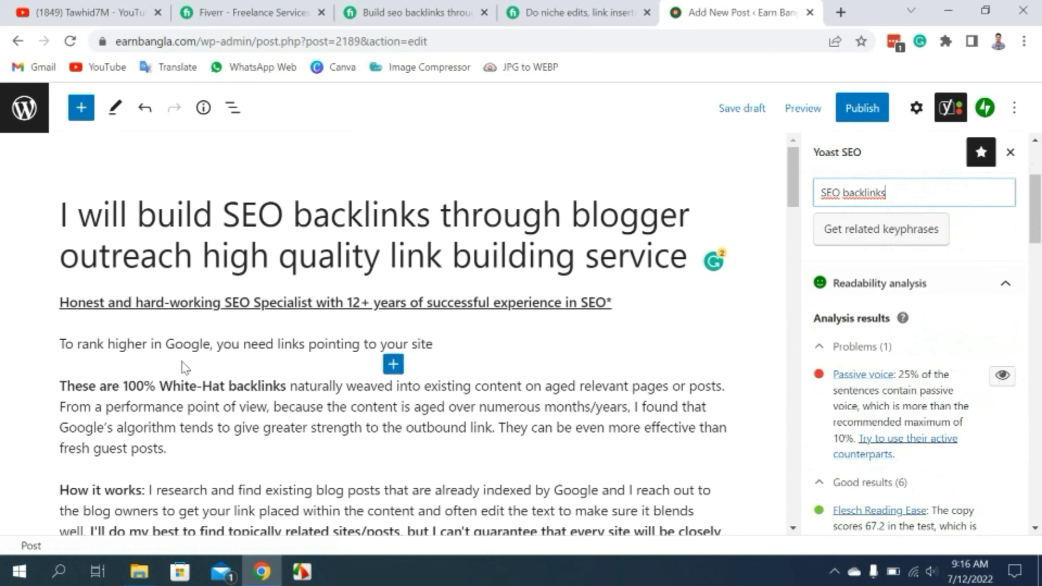